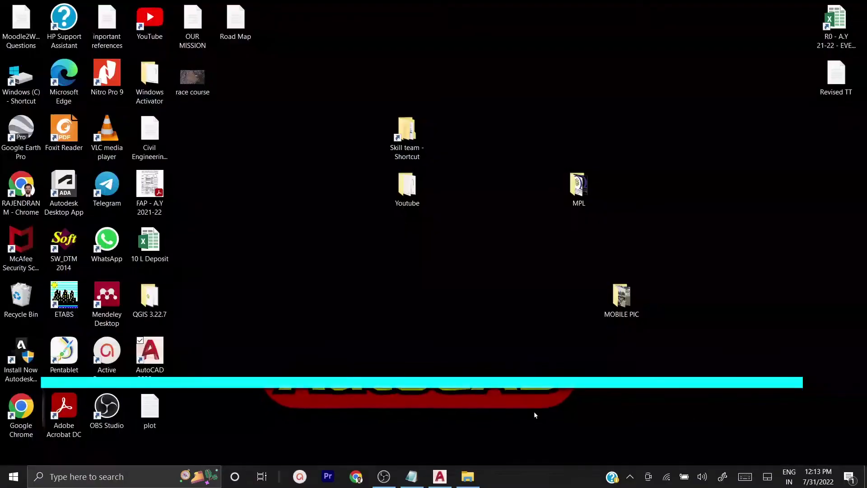
Launch Google Earth Pro from its desktop icon.
{"action": "double_click", "coordinate": [16, 125]}
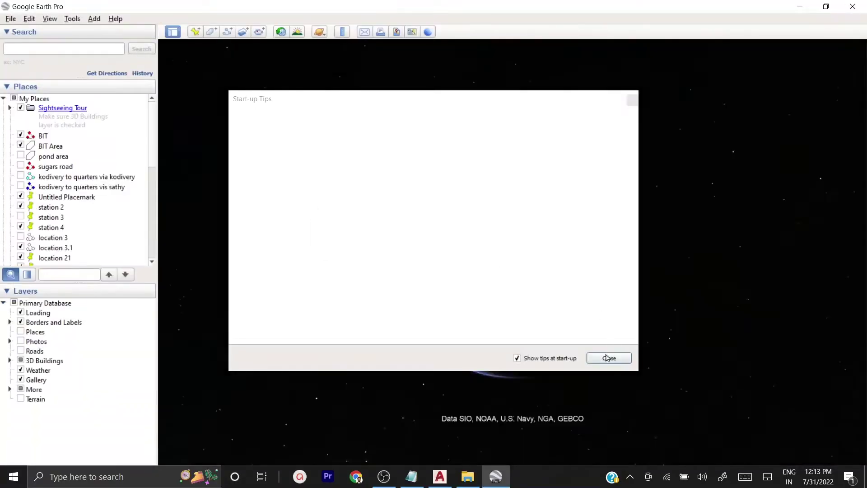
Dismiss the start-up tips and search 'race course channai', choosing the race course near Chennai result.
{"action": "left_click", "coordinate": [606, 357]}
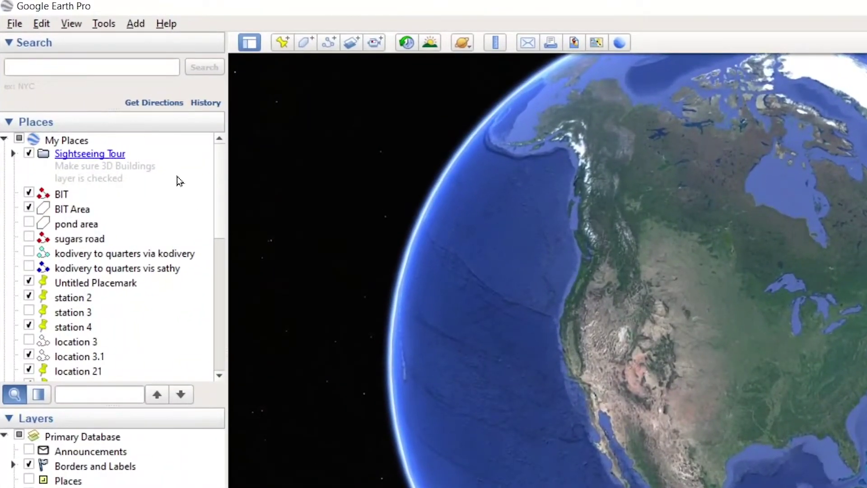
{"action": "left_click", "coordinate": [113, 67]}
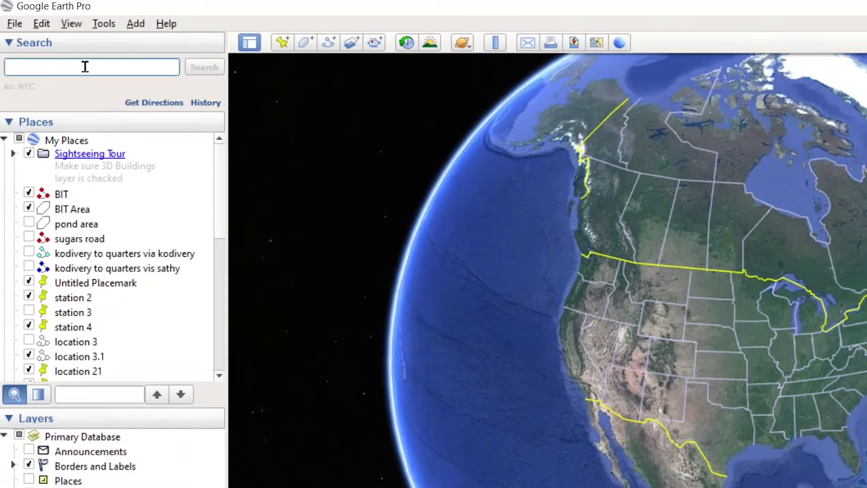
{"action": "type", "text": "race course channai"}
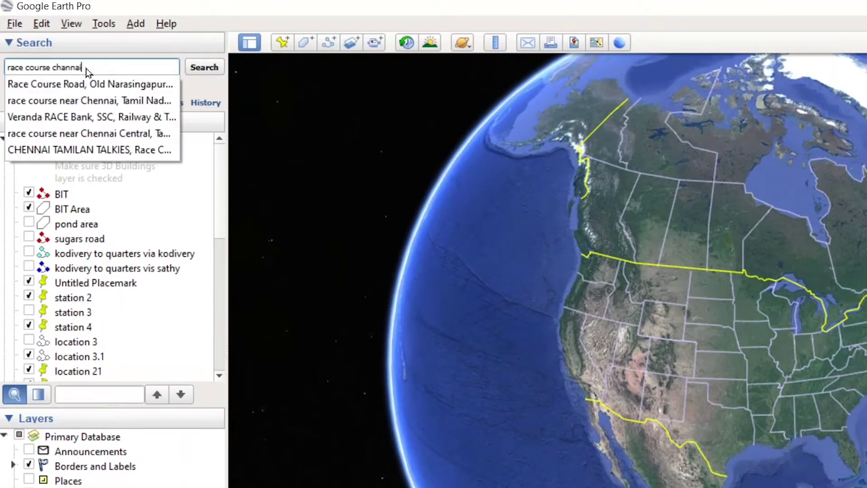
{"action": "left_click", "coordinate": [106, 100]}
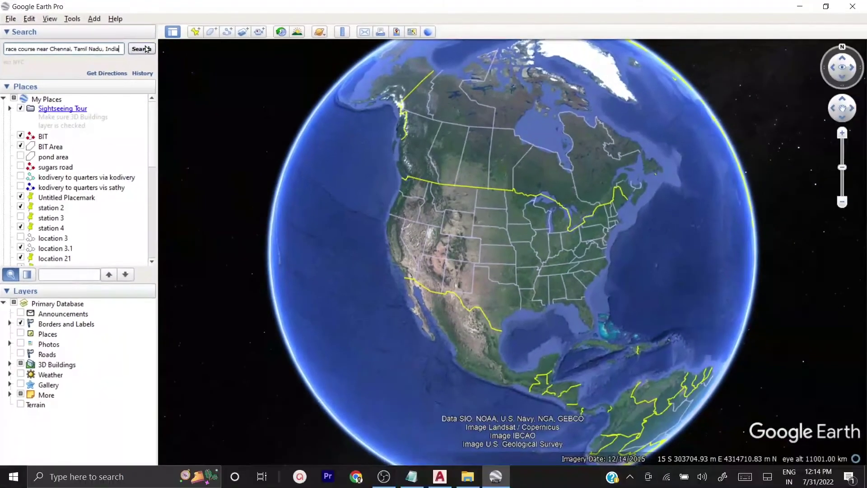
{"action": "left_click", "coordinate": [158, 54]}
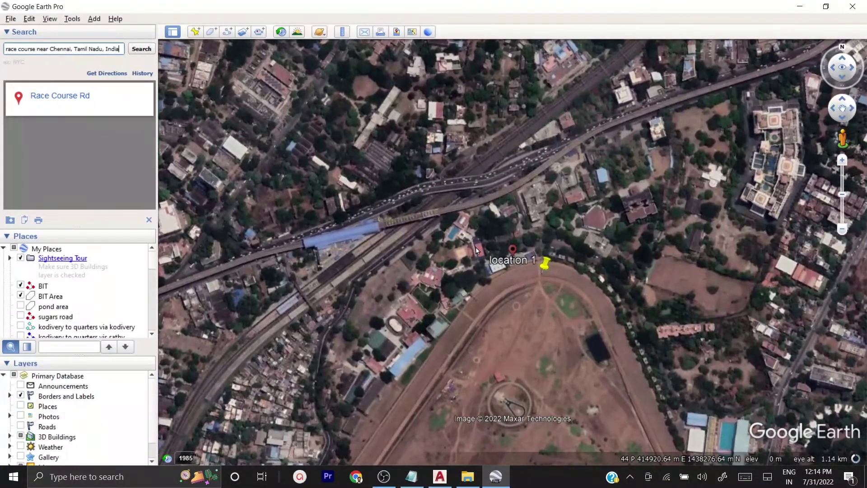
Pan and zoom the map to frame the whole race course with both location pins visible.
{"action": "left_click_drag", "start_coordinate": [475, 247], "coordinate": [466, 36]}
{"action": "scroll", "coordinate": [456, 90], "scroll_direction": "down", "scroll_amount": 2}
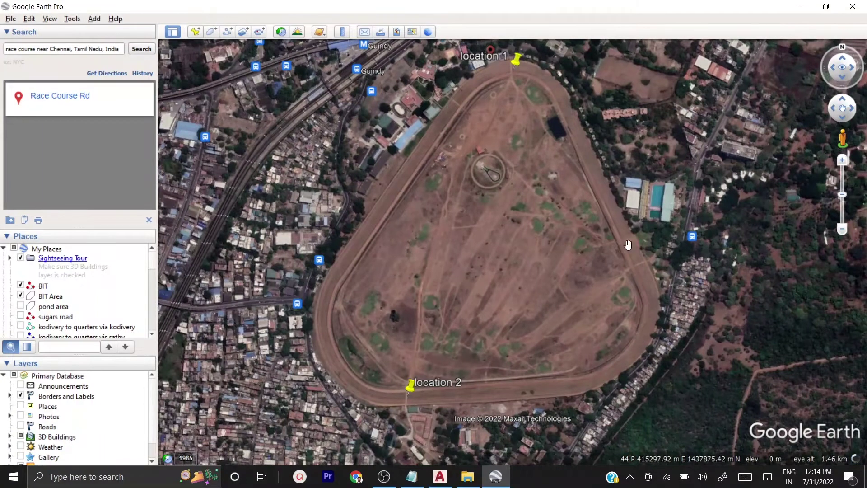
{"action": "left_click_drag", "start_coordinate": [602, 281], "coordinate": [595, 295]}
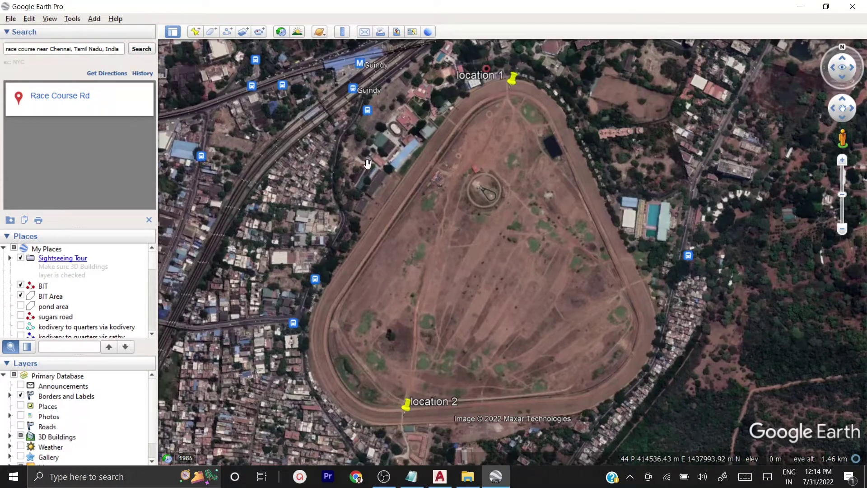
{"action": "scroll", "coordinate": [143, 316], "scroll_direction": "down", "scroll_amount": 10}
{"action": "left_click_drag", "start_coordinate": [152, 282], "coordinate": [152, 333]}
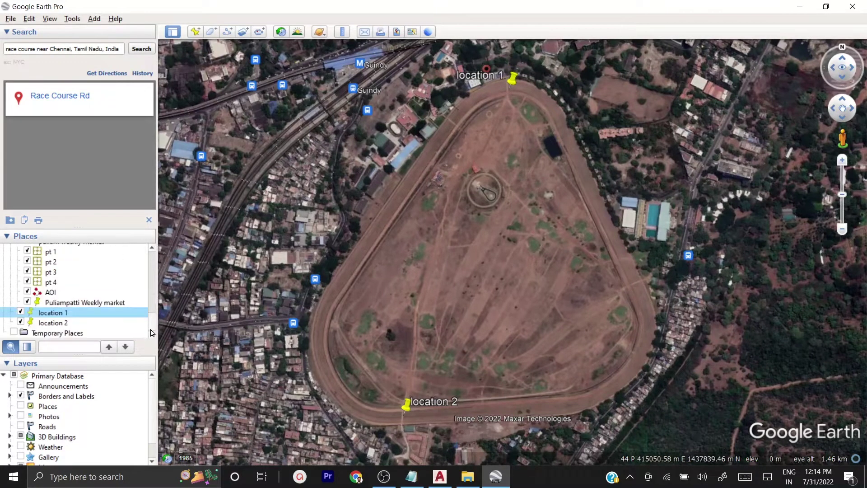
Delete the location 1 and location 2 placemarks from the Places list, confirming each.
{"action": "right_click", "coordinate": [48, 315]}
{"action": "left_click", "coordinate": [90, 356]}
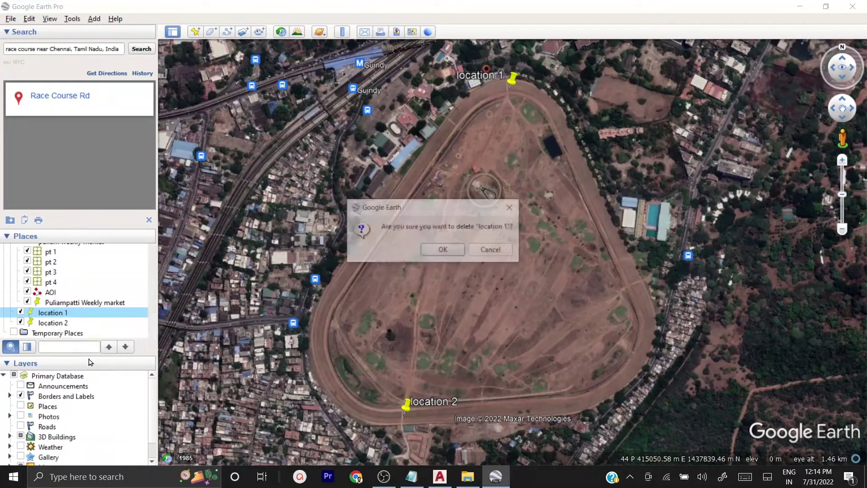
{"action": "left_click", "coordinate": [442, 250]}
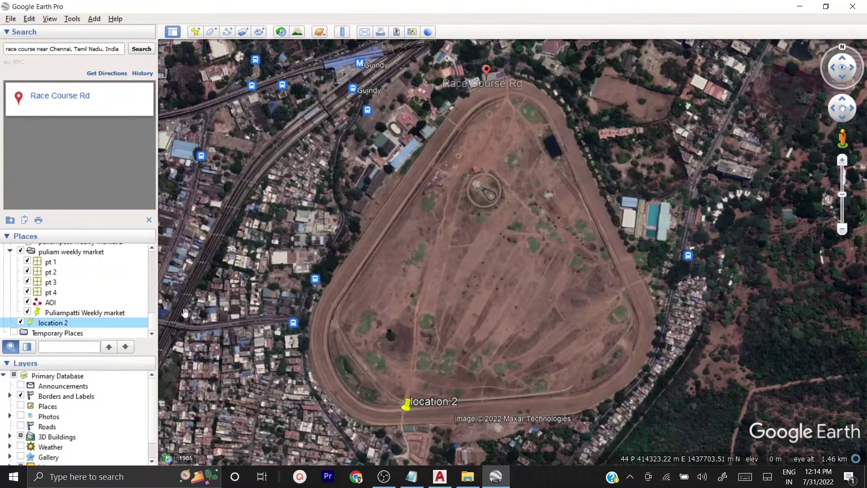
{"action": "right_click", "coordinate": [56, 323]}
{"action": "left_click", "coordinate": [83, 369]}
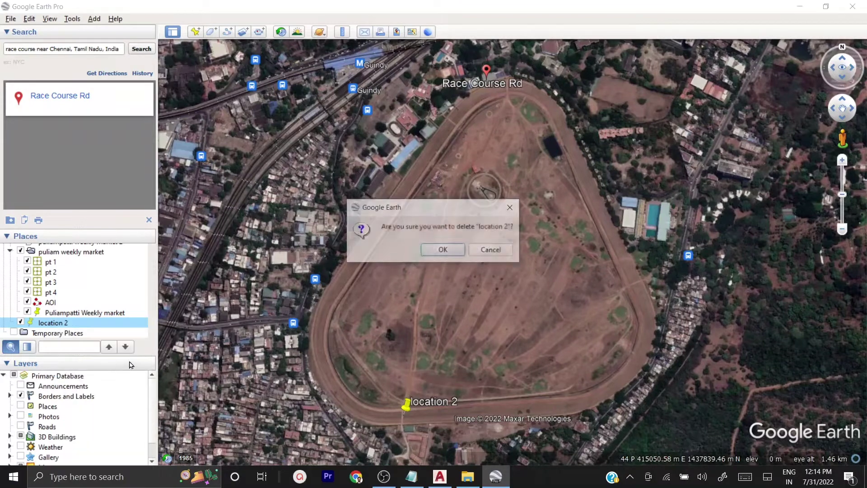
{"action": "left_click", "coordinate": [442, 252]}
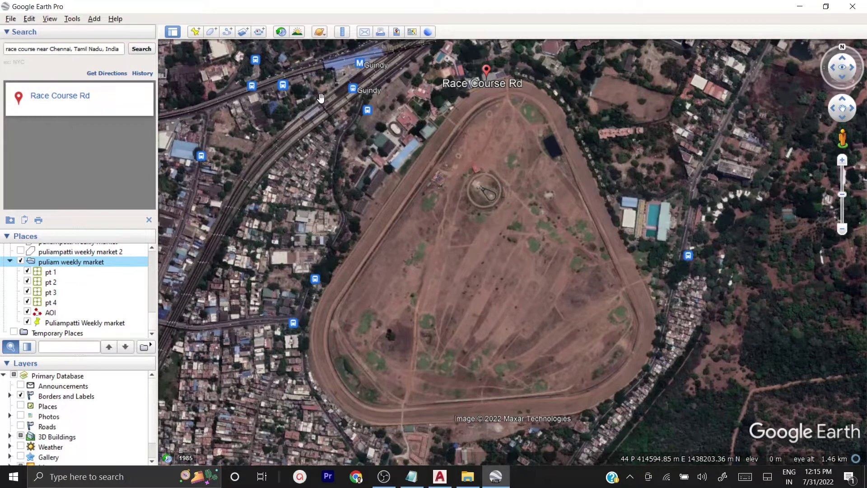
Add a new placemark at the race course's north corner and name it loc 1.
{"action": "left_click", "coordinate": [196, 33]}
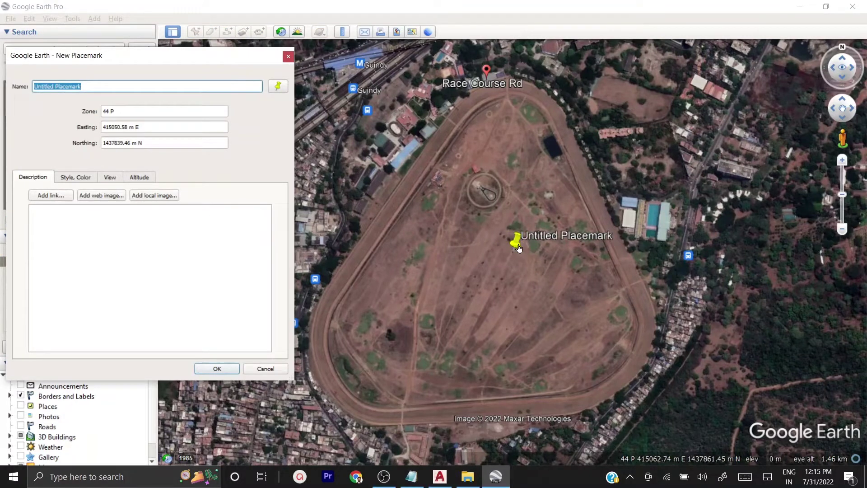
{"action": "left_click_drag", "start_coordinate": [518, 247], "coordinate": [542, 100]}
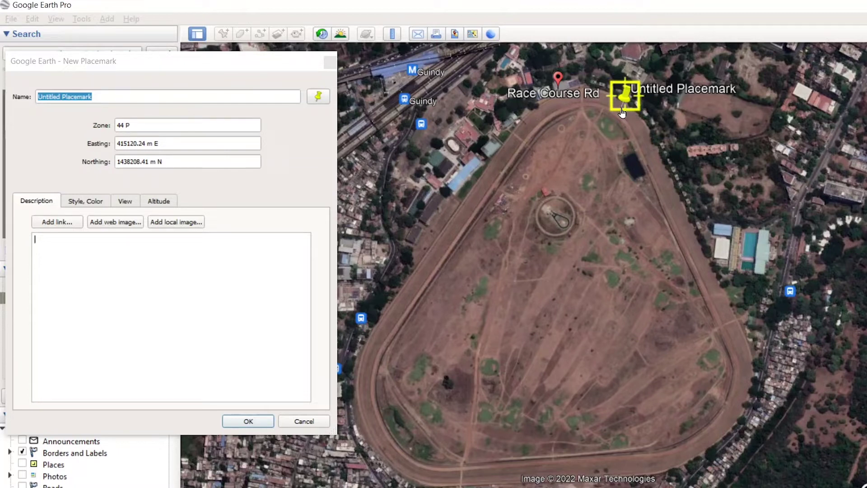
{"action": "left_click", "coordinate": [18, 101]}
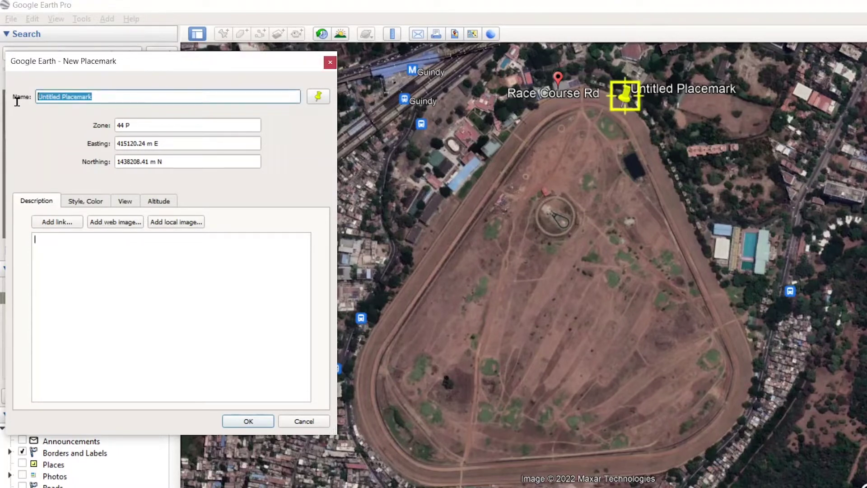
{"action": "type", "text": "loca"}
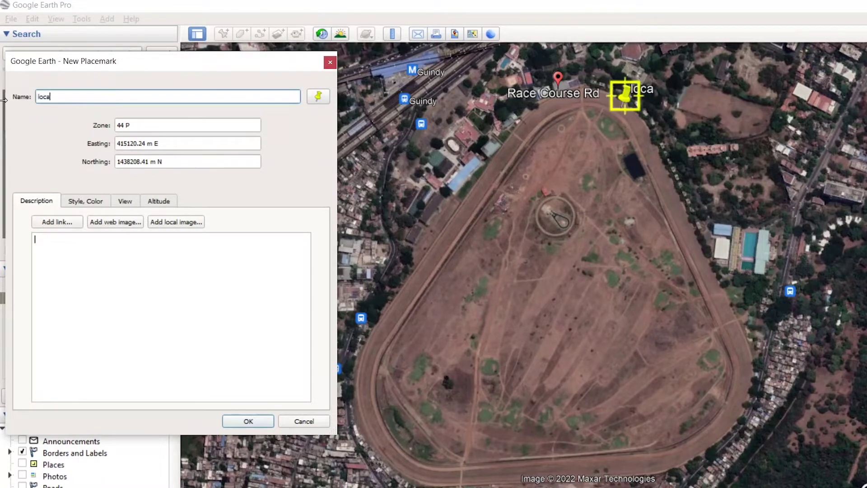
{"action": "key", "text": "BackSpace"}
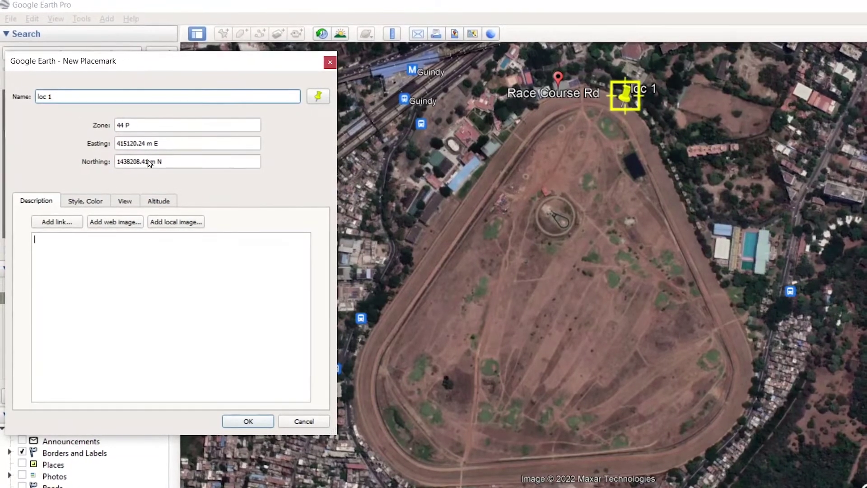
Switch to Notepad and start a fresh document, discarding the old notes without saving.
{"action": "key", "text": "alt+Tab"}
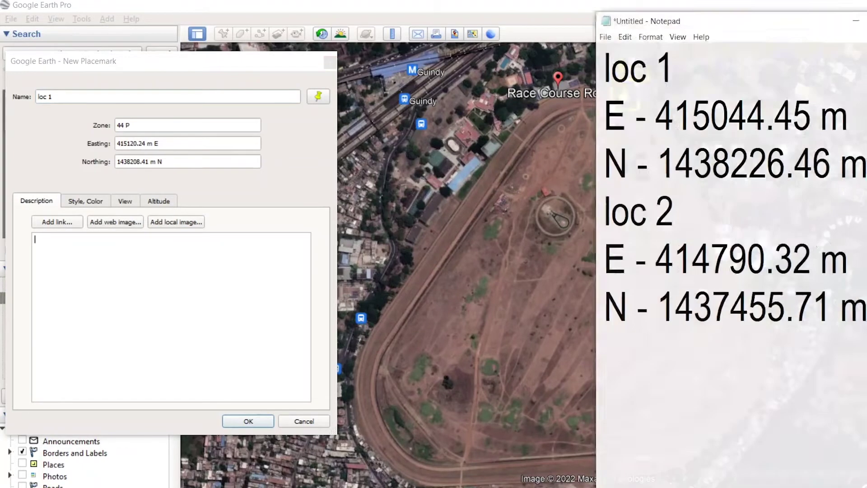
{"action": "key", "text": "alt+F4"}
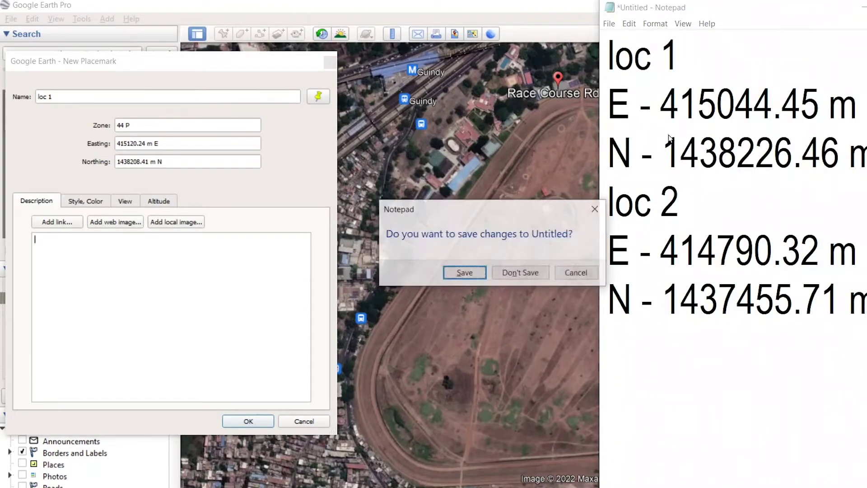
{"action": "left_click", "coordinate": [515, 269]}
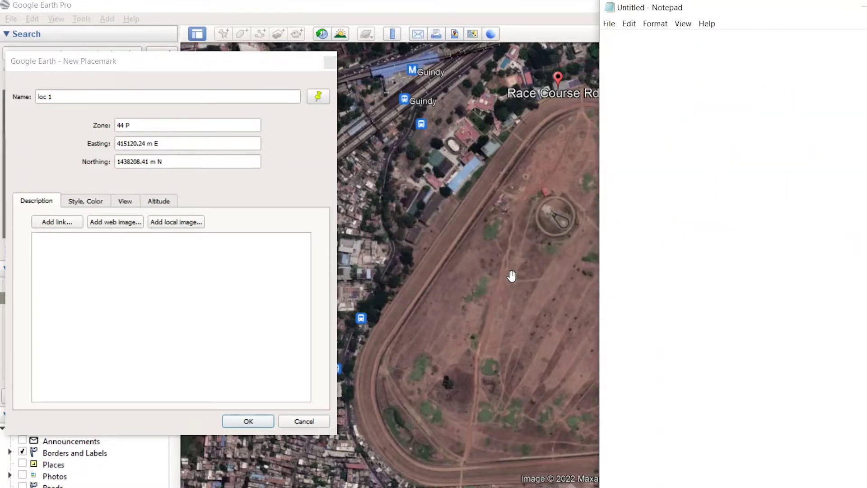
Write loc 1 with E - 415120.24 and N - 1438208.41, followed by a loc 2 heading.
{"action": "type", "text": "loc 1"}
{"action": "key", "text": "Return"}
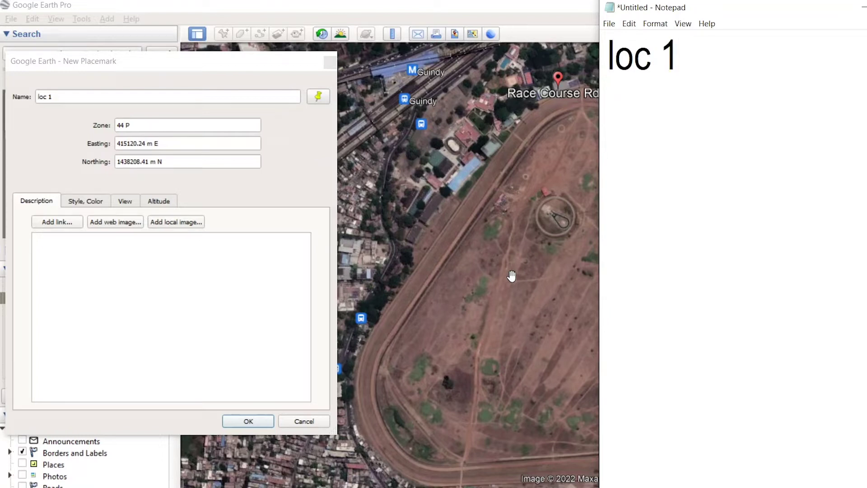
{"action": "type", "text": "E - "}
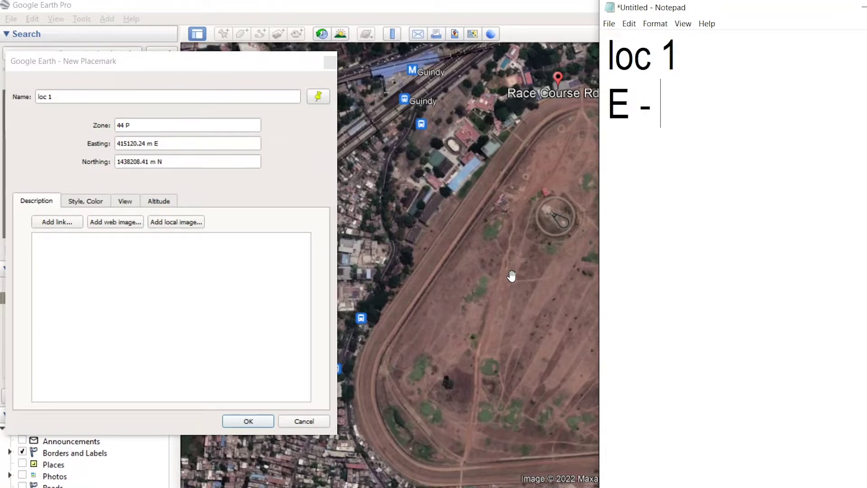
{"action": "type", "text": "41"}
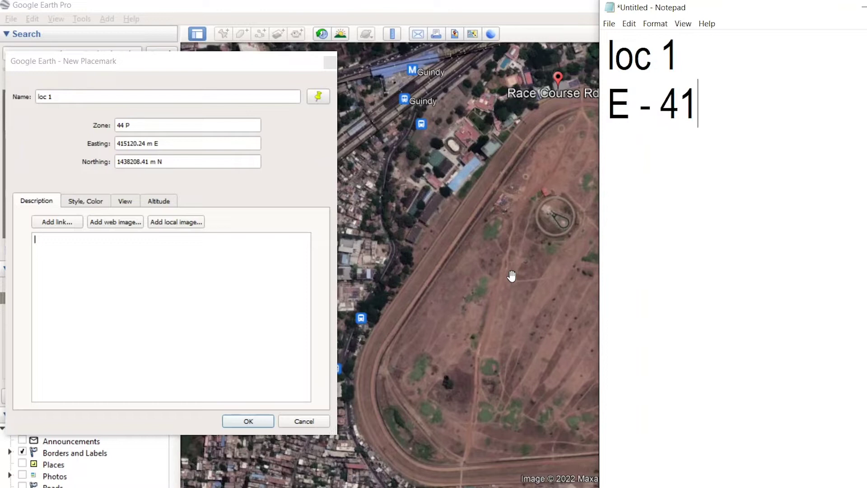
{"action": "type", "text": "5120.24"}
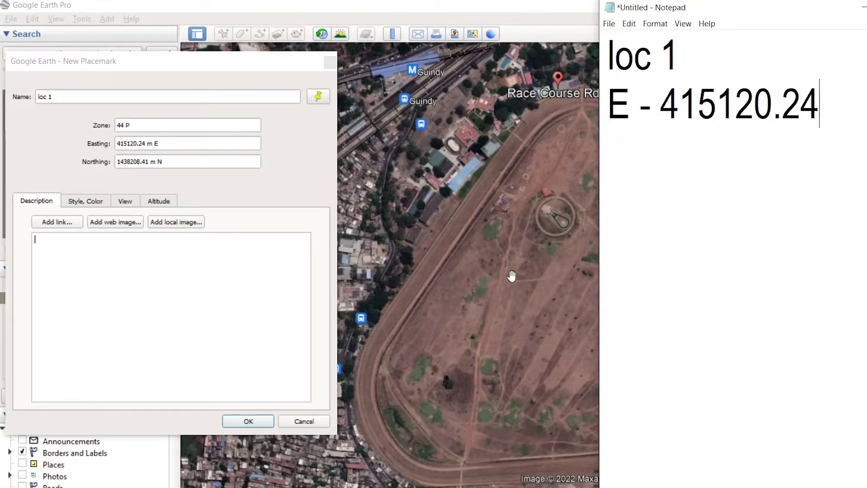
{"action": "key", "text": "Return"}
{"action": "type", "text": "N - 1438"}
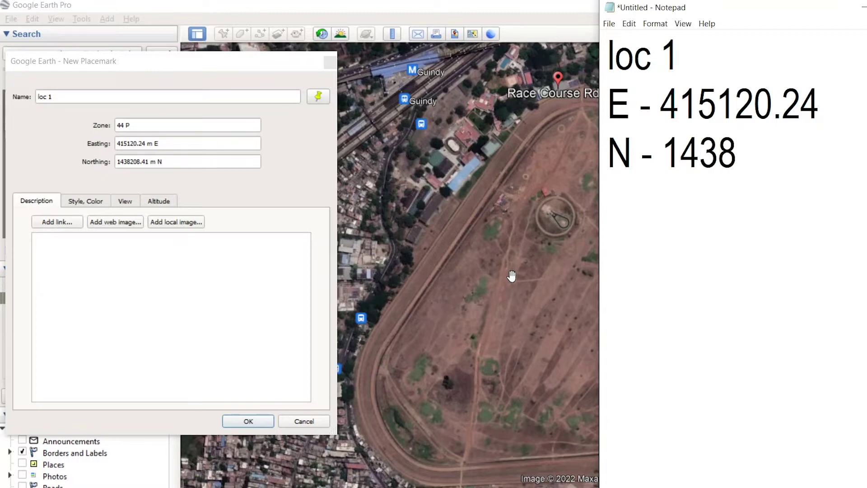
{"action": "type", "text": "208"}
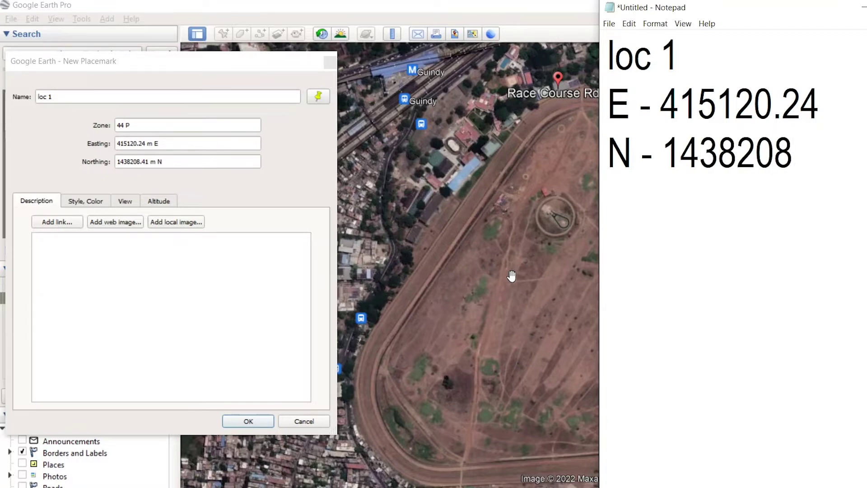
{"action": "type", "text": ".41 "}
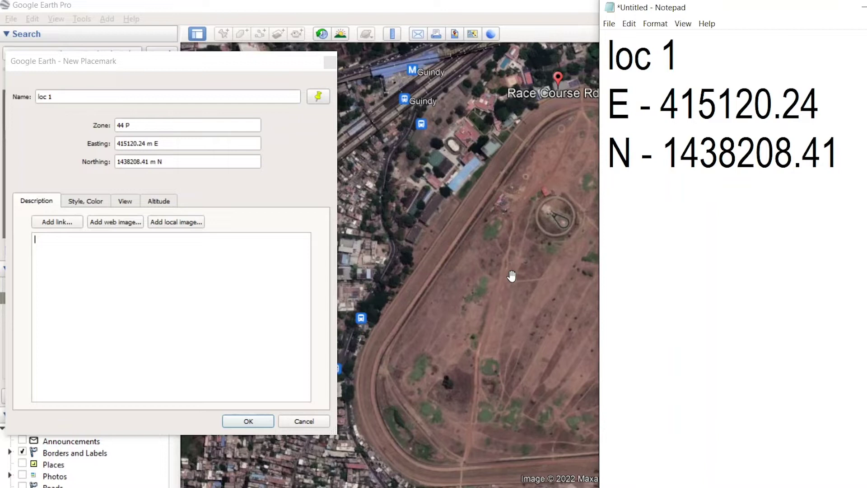
{"action": "type", "text": "loc 2"}
{"action": "key", "text": "Return"}
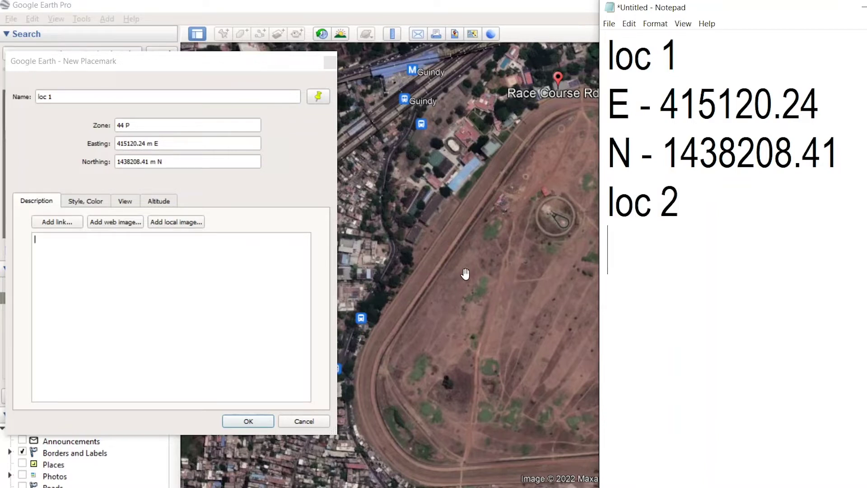
{"action": "left_click", "coordinate": [438, 224]}
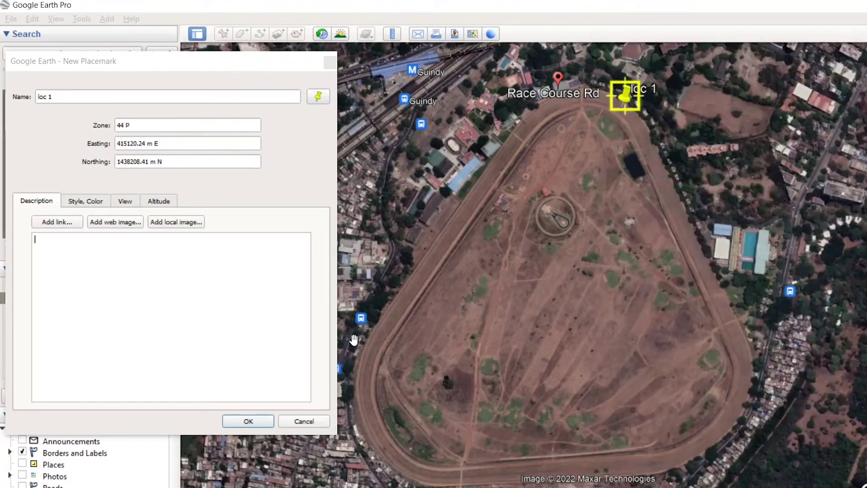
Save loc 1, then place a new placemark named loc 2 on the track's southern edge.
{"action": "left_click", "coordinate": [246, 420]}
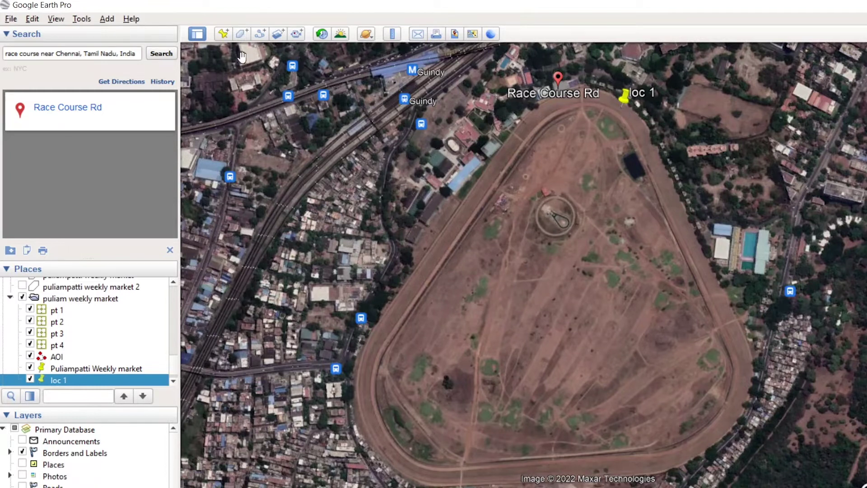
{"action": "left_click", "coordinate": [223, 34]}
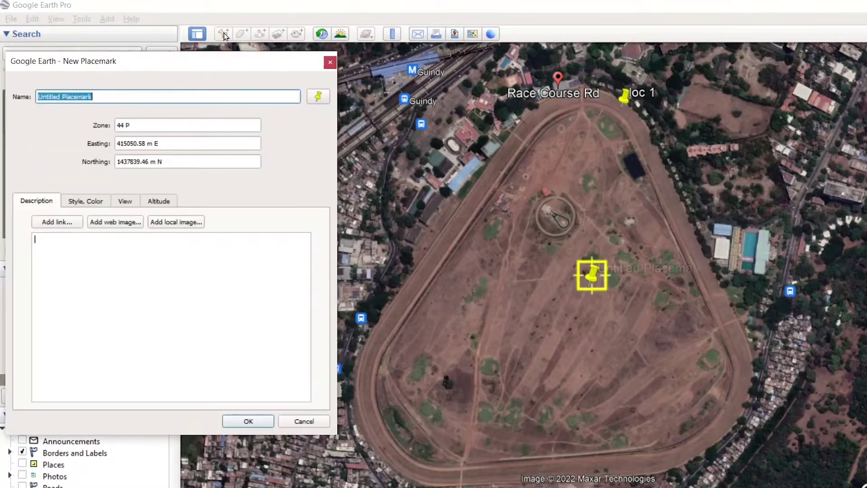
{"action": "left_click_drag", "start_coordinate": [590, 275], "coordinate": [464, 482]}
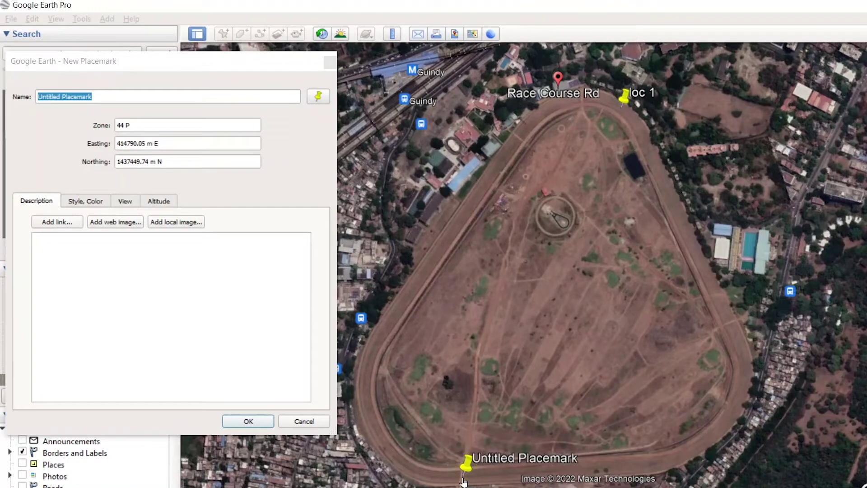
{"action": "left_click", "coordinate": [4, 100]}
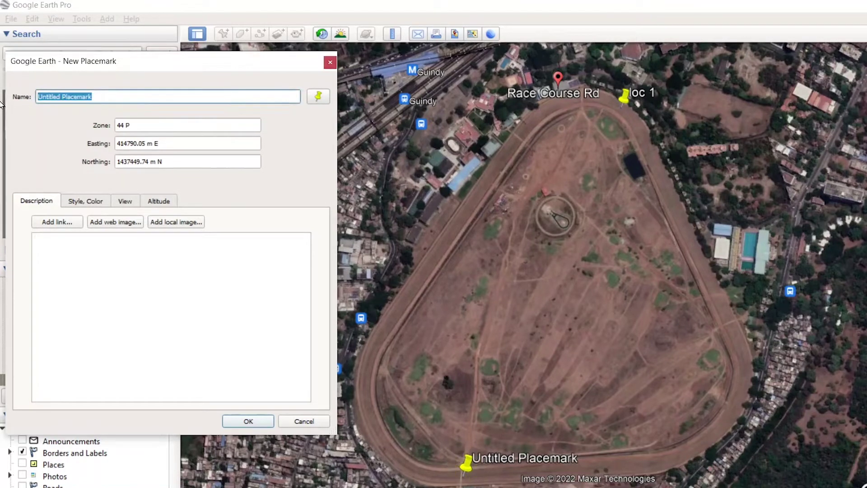
{"action": "type", "text": "loc 2"}
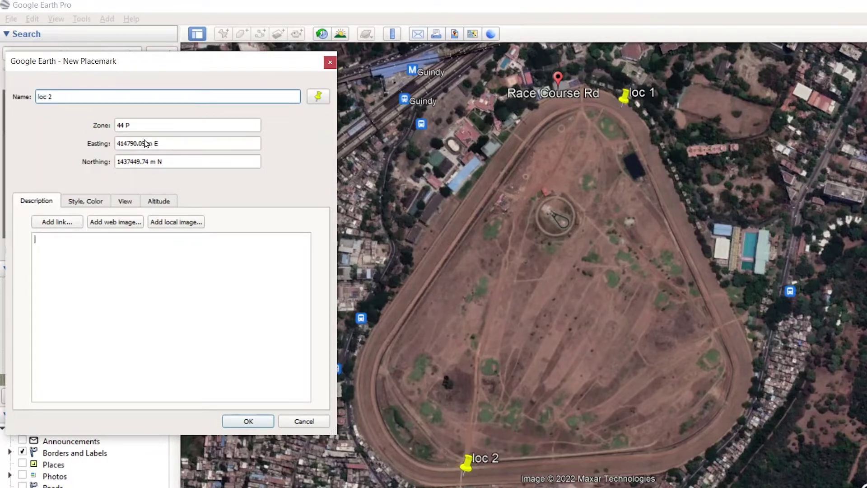
{"action": "key", "text": "Tab"}
{"action": "key", "text": "alt+Tab"}
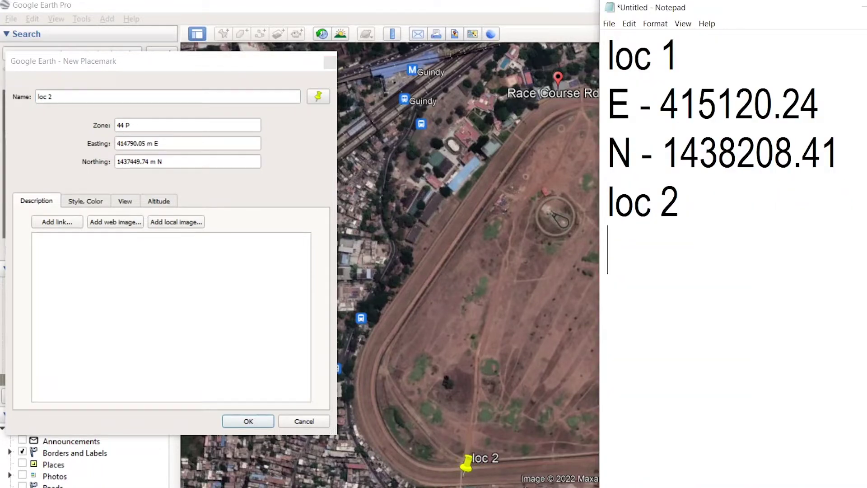
Record loc 2's coordinates E - 414790.05 and N - 1437449.74 in Notepad.
{"action": "type", "text": "- "}
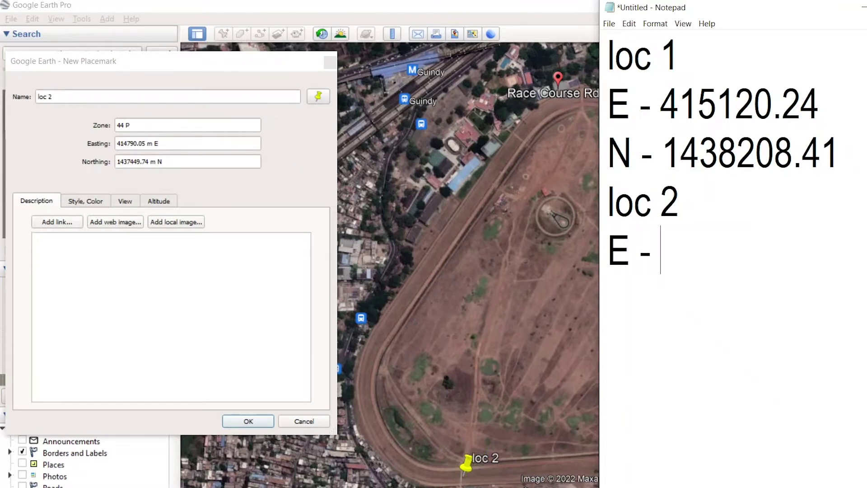
{"action": "type", "text": "414790.05"}
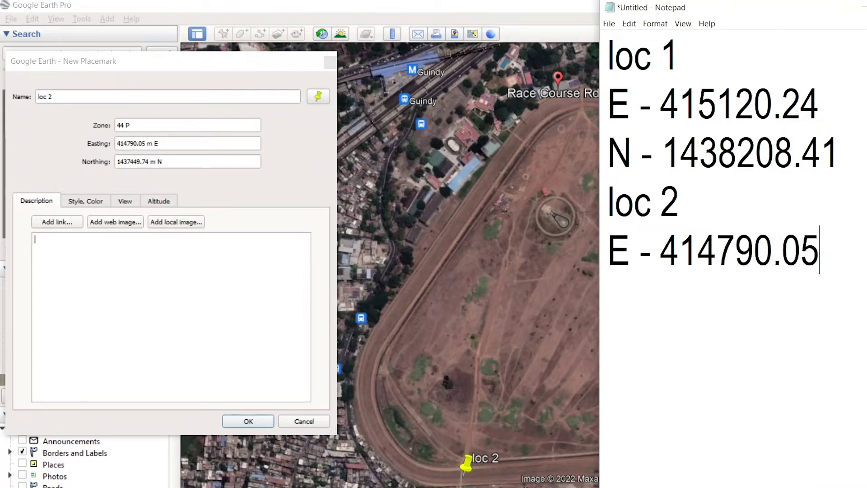
{"action": "key", "text": "Return"}
{"action": "type", "text": "N"}
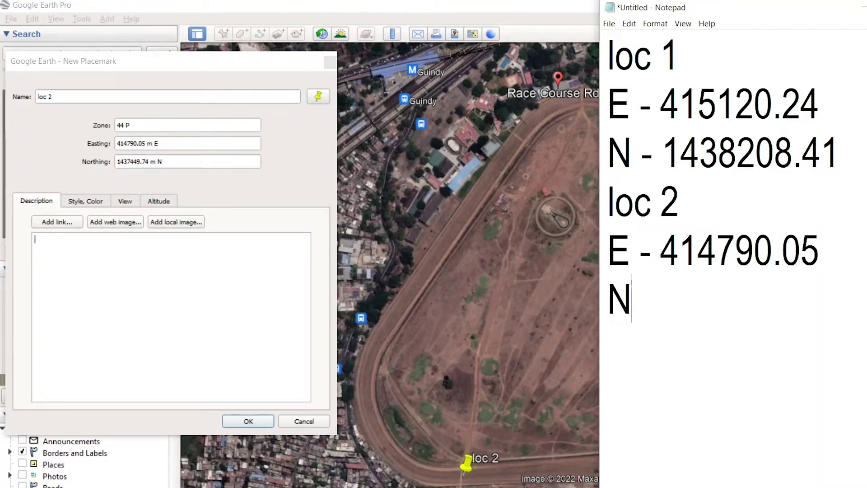
{"action": "type", "text": " - 1437"}
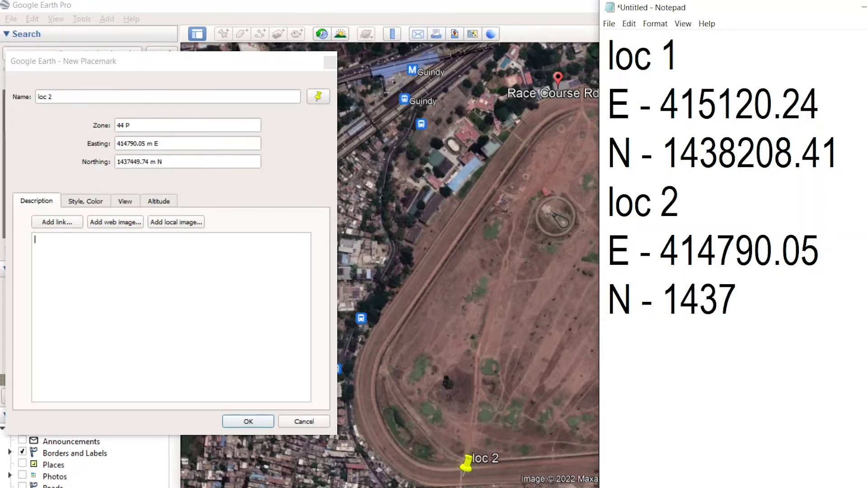
{"action": "type", "text": "449.74"}
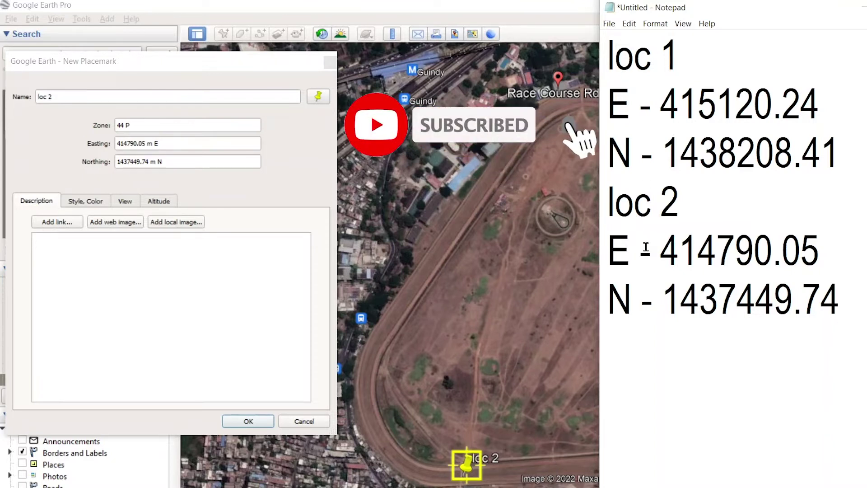
Save the loc 2 placemark and reposition the map over the race course.
{"action": "left_click", "coordinate": [412, 143]}
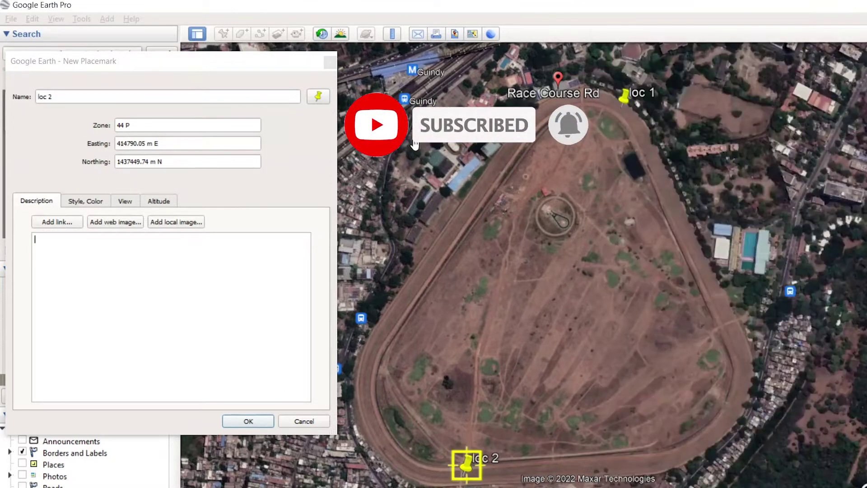
{"action": "left_click", "coordinate": [248, 421]}
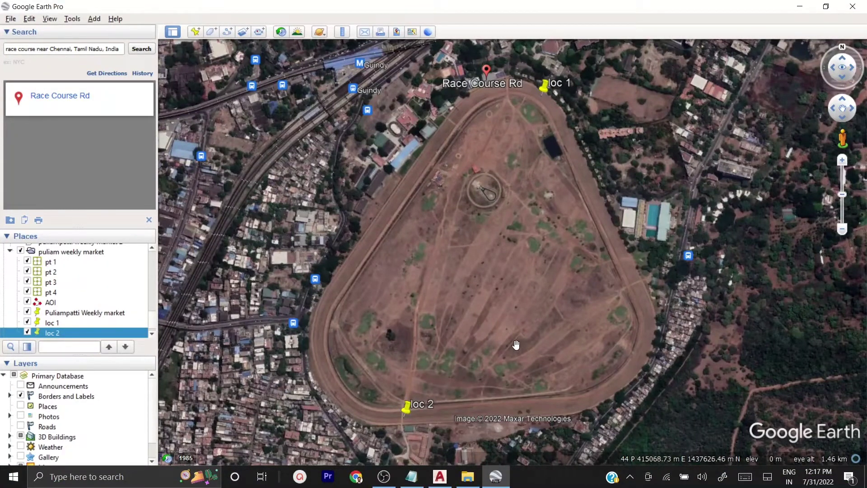
{"action": "left_click_drag", "start_coordinate": [509, 354], "coordinate": [534, 234]}
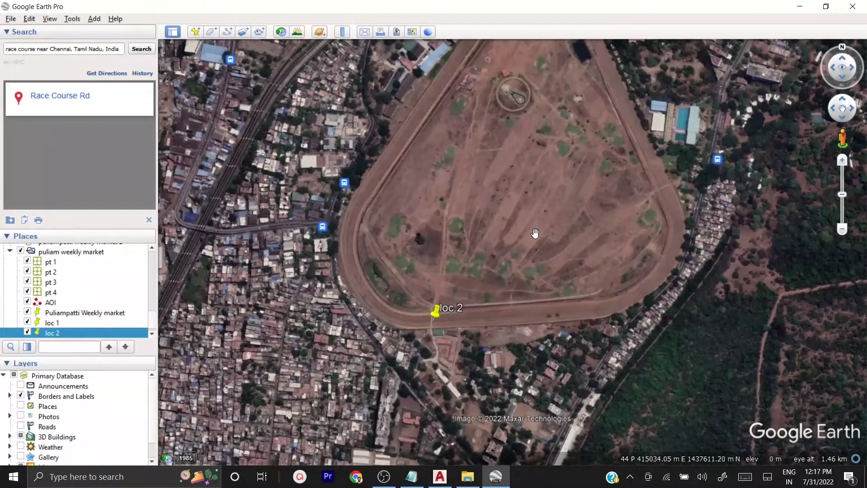
{"action": "scroll", "coordinate": [542, 224], "scroll_direction": "up", "scroll_amount": 3}
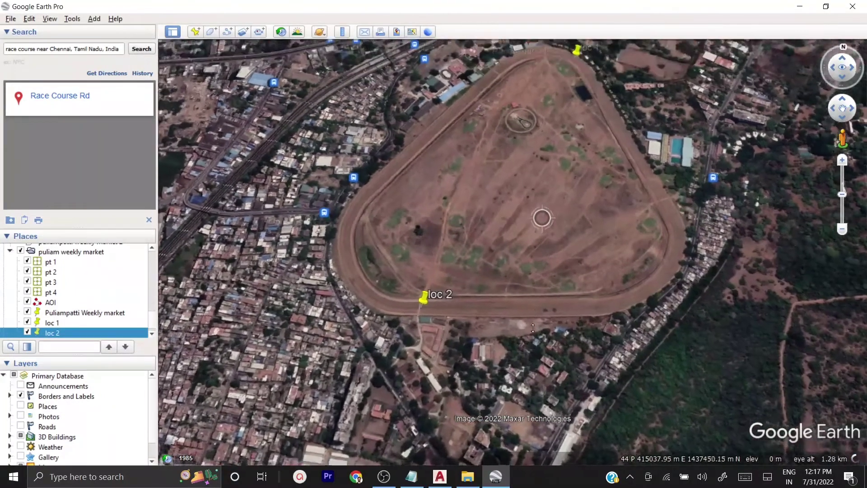
{"action": "left_click_drag", "start_coordinate": [558, 277], "coordinate": [556, 318]}
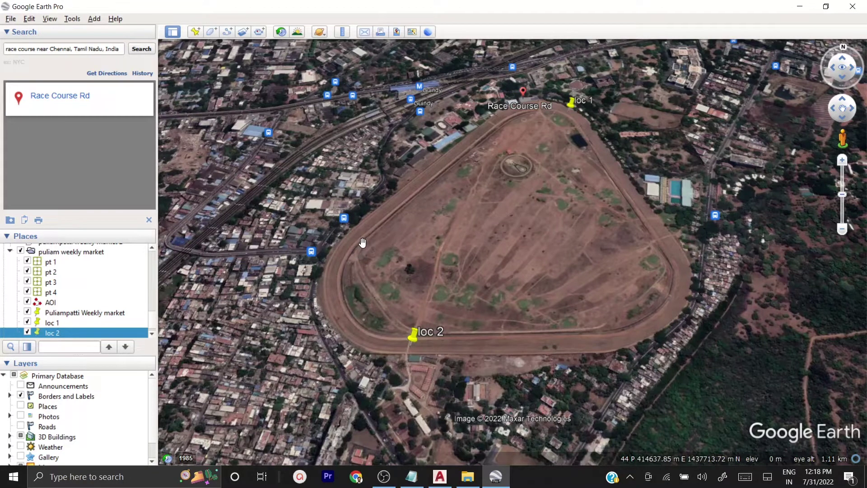
Reset the view's tilt and compass to north-up and frame the whole race course.
{"action": "left_click", "coordinate": [48, 20]}
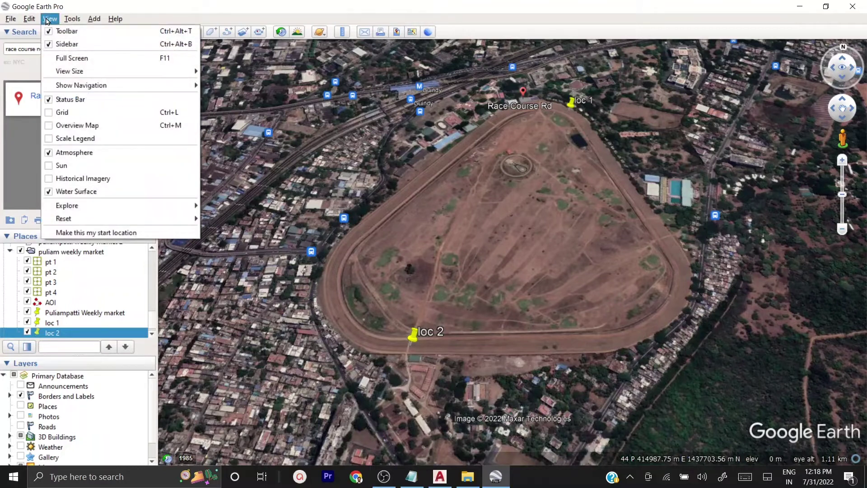
{"action": "mouse_move", "coordinate": [105, 223]}
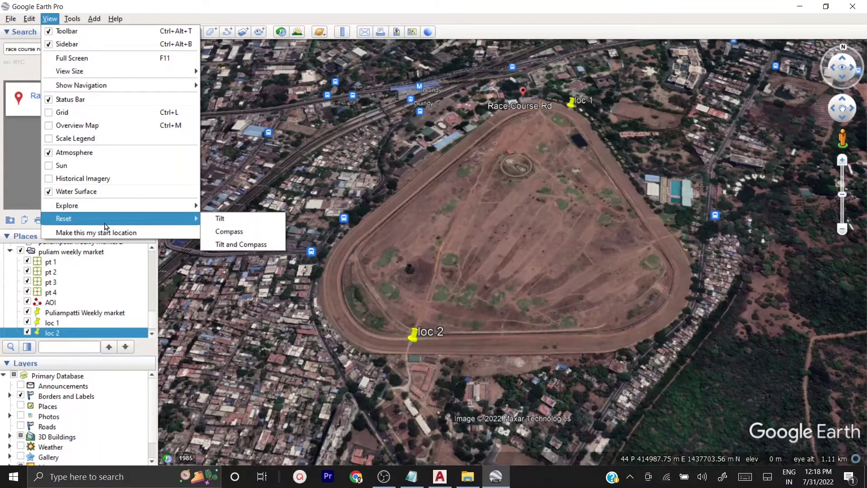
{"action": "left_click", "coordinate": [249, 246]}
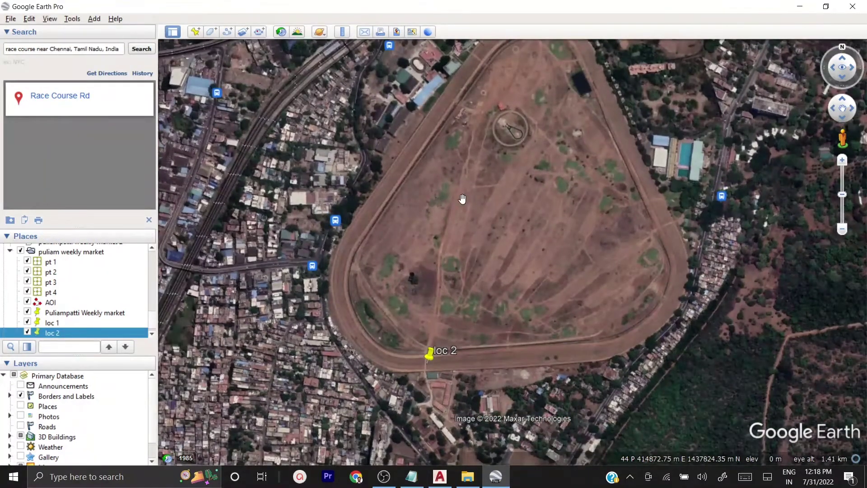
{"action": "left_click_drag", "start_coordinate": [501, 205], "coordinate": [472, 259]}
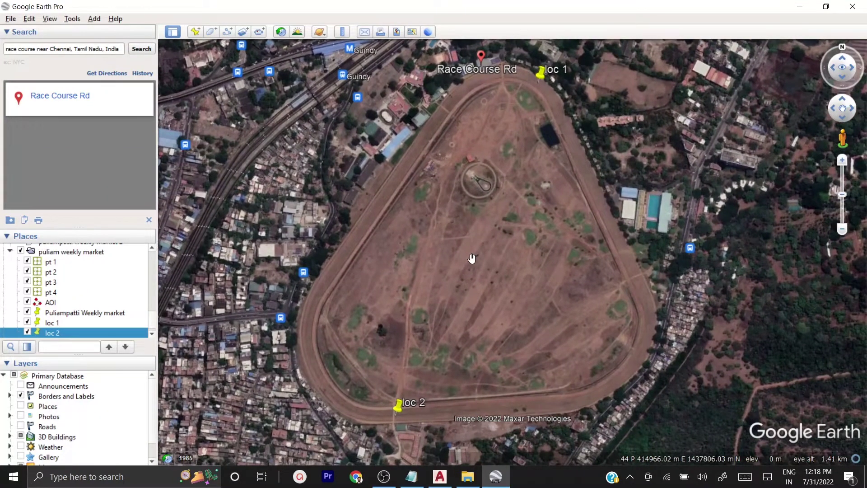
Enter Google Earth's Save Image layout from the File menu.
{"action": "left_click", "coordinate": [9, 21]}
{"action": "mouse_move", "coordinate": [28, 47]}
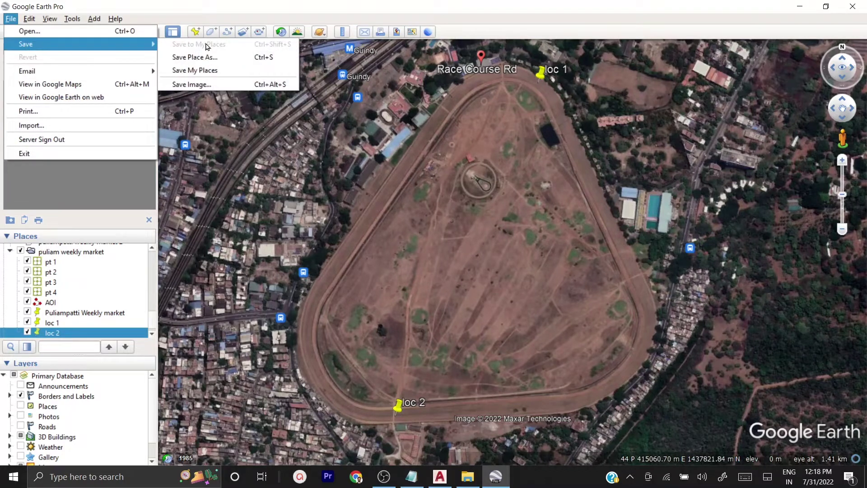
{"action": "left_click", "coordinate": [204, 87]}
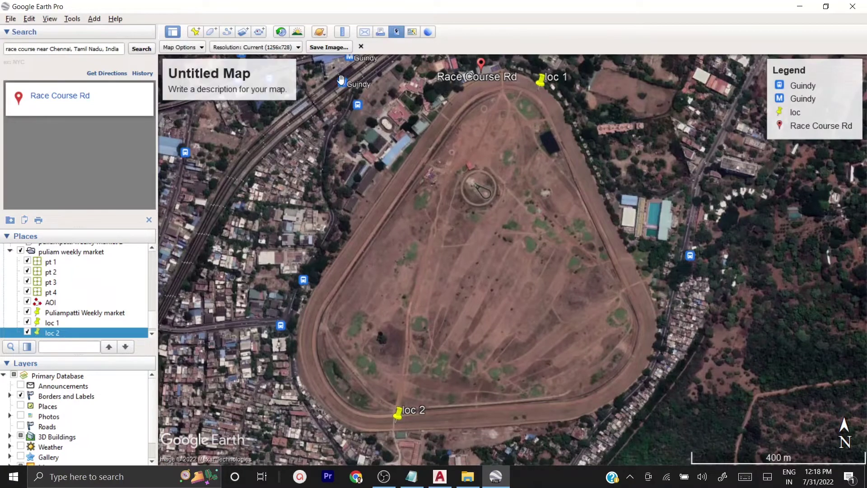
Turn off the title and description and the legend in Map Options.
{"action": "left_click", "coordinate": [189, 48]}
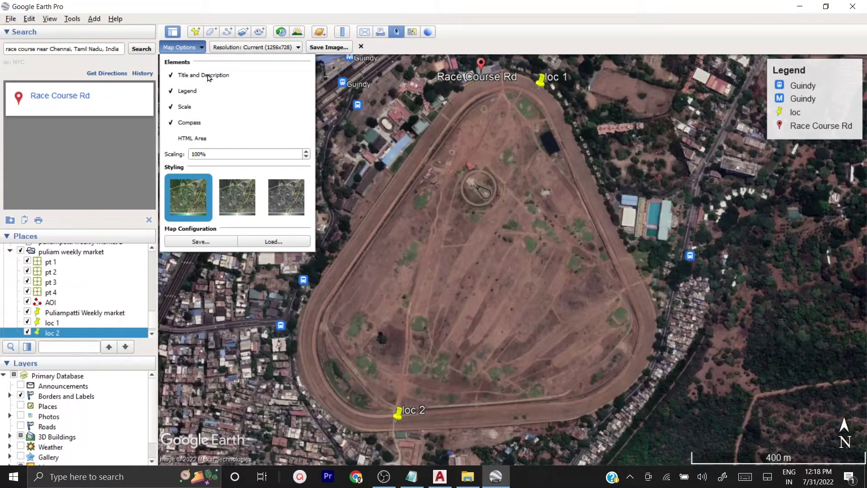
{"action": "left_click", "coordinate": [352, 121]}
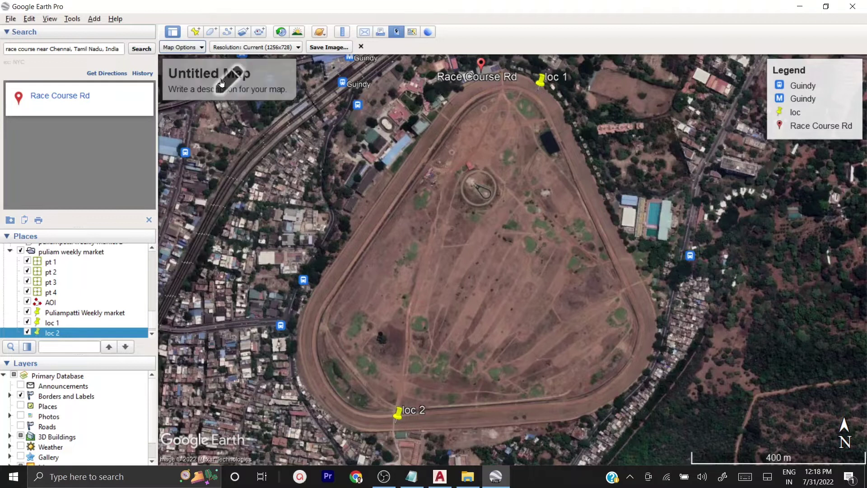
{"action": "left_click", "coordinate": [196, 48]}
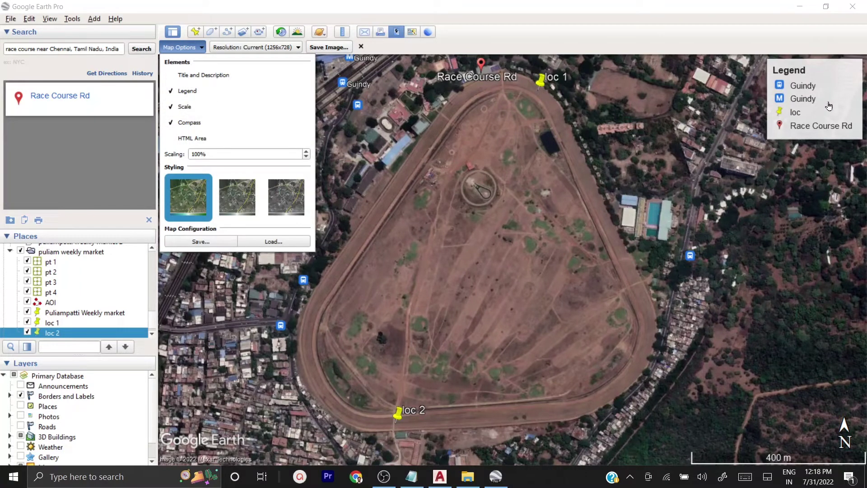
{"action": "left_click", "coordinate": [184, 92]}
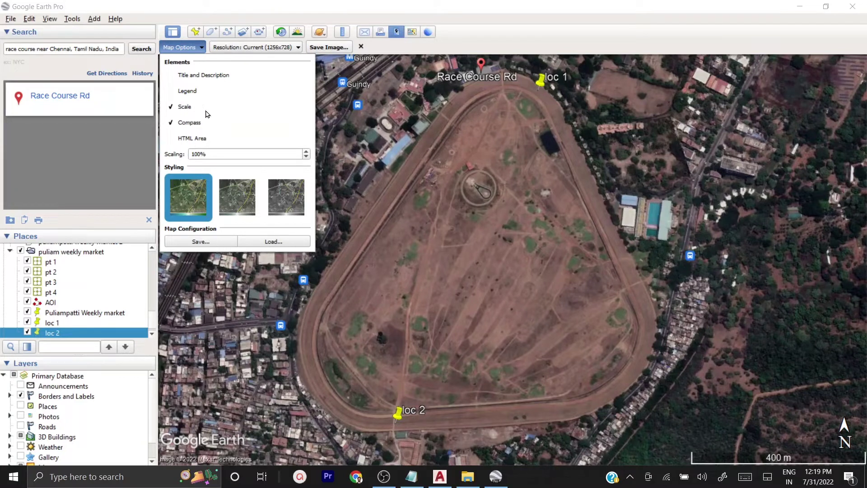
{"action": "left_click", "coordinate": [352, 131]}
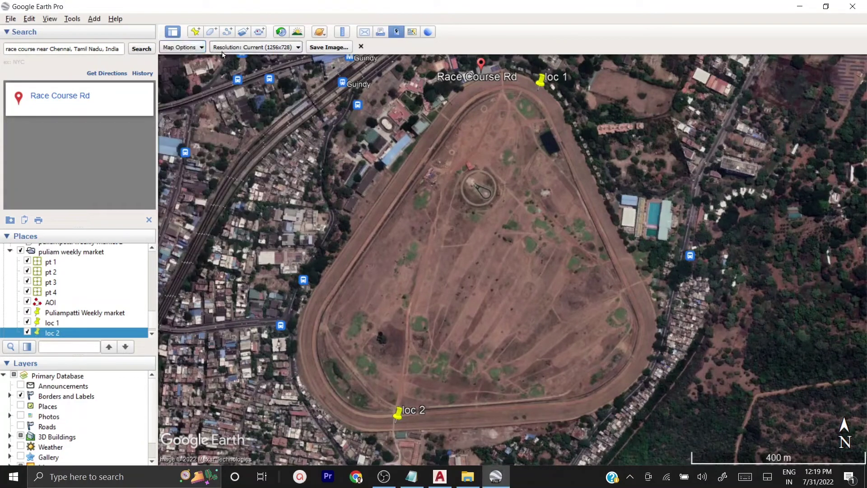
Export the Google Earth view at Maximum 4800x2782 as race course.jpg on the Desktop, overwriting the old file.
{"action": "left_click", "coordinate": [253, 49]}
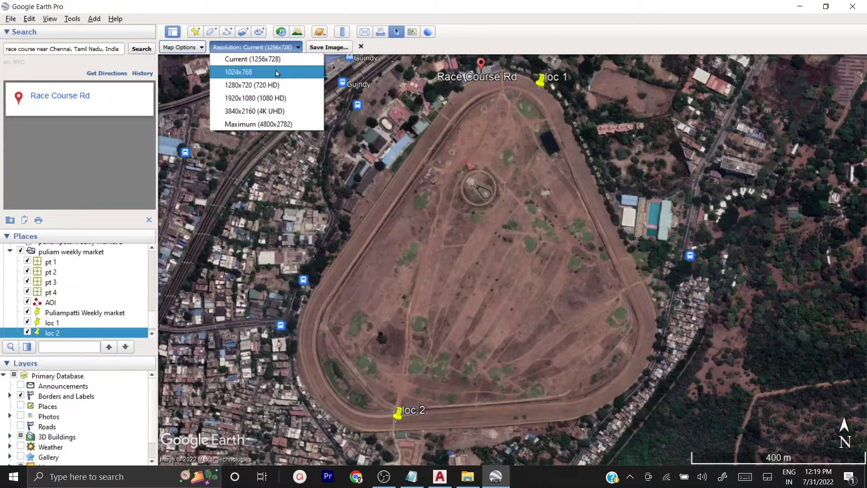
{"action": "left_click", "coordinate": [284, 126]}
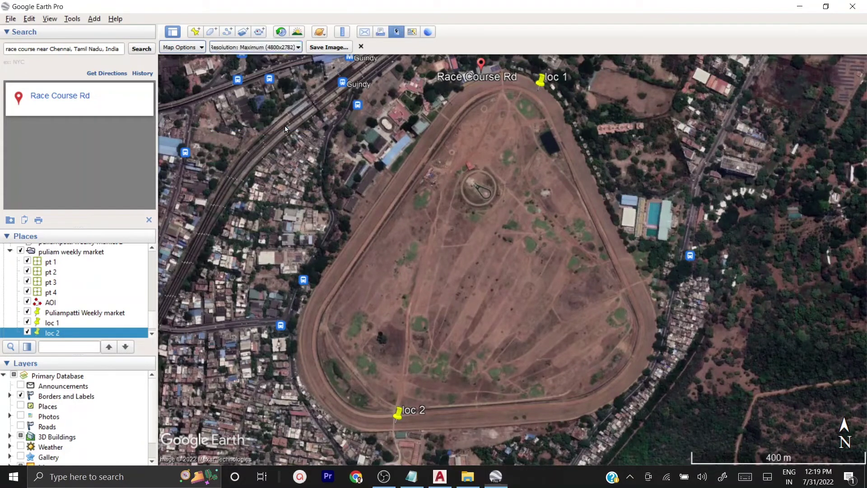
{"action": "left_click", "coordinate": [342, 48]}
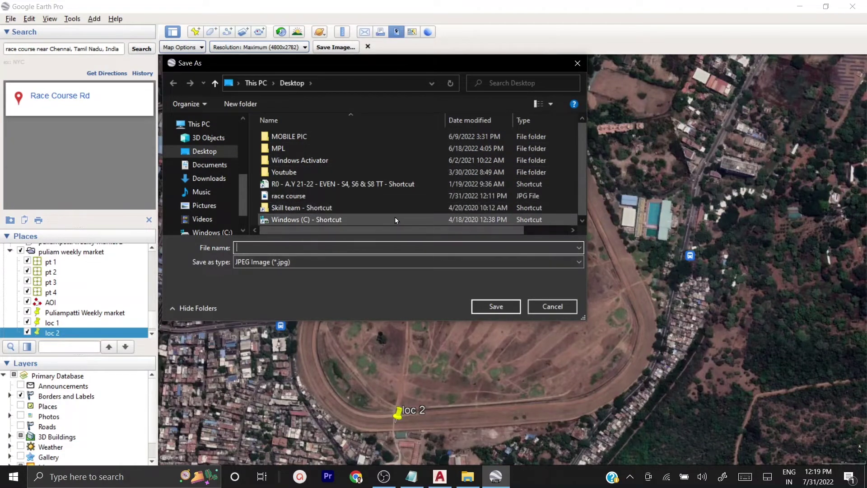
{"action": "left_click", "coordinate": [289, 196]}
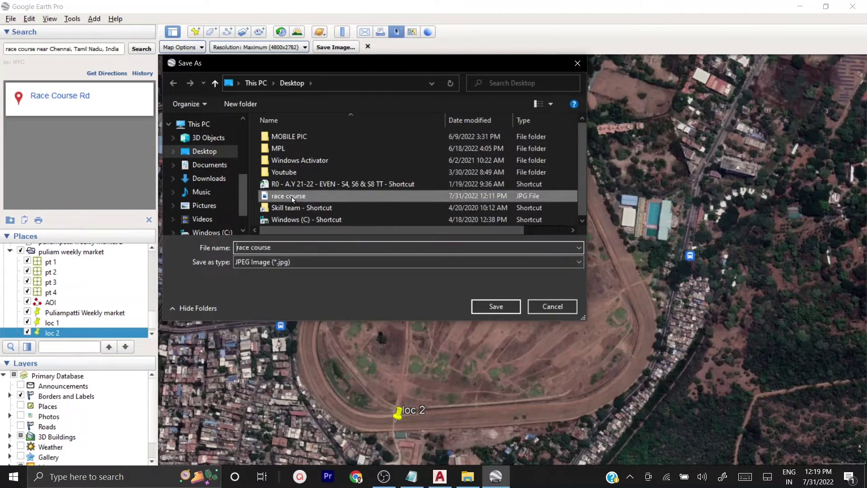
{"action": "left_click", "coordinate": [497, 307]}
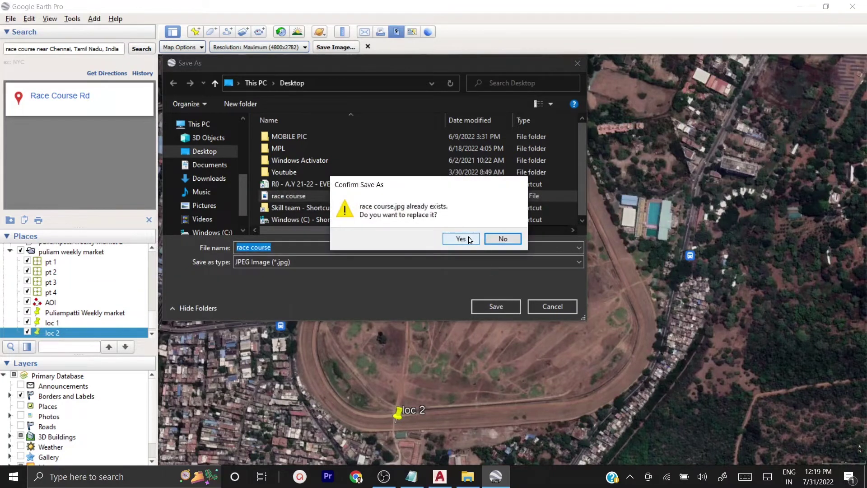
{"action": "left_click", "coordinate": [474, 241]}
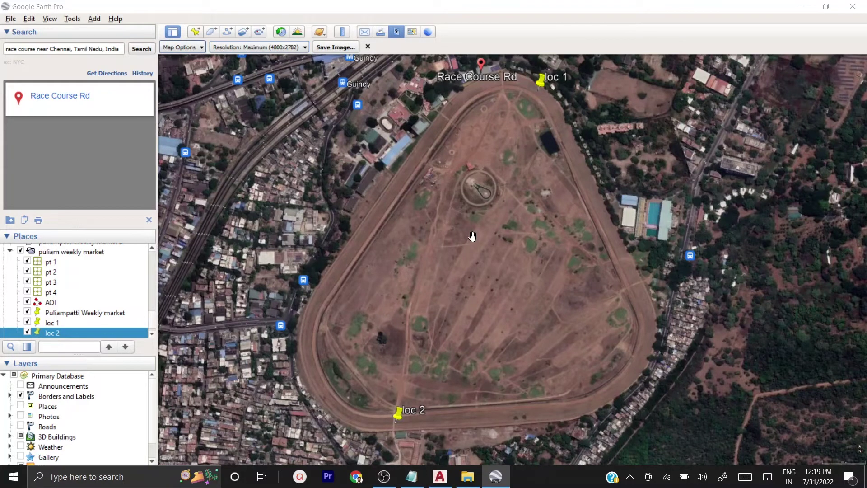
{"action": "left_click", "coordinate": [860, 5]}
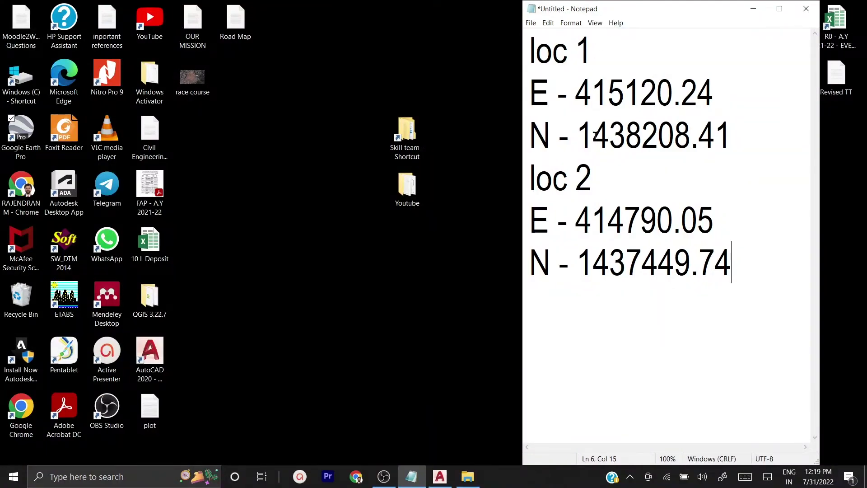
{"action": "left_click", "coordinate": [205, 149]}
{"action": "double_click", "coordinate": [192, 78]}
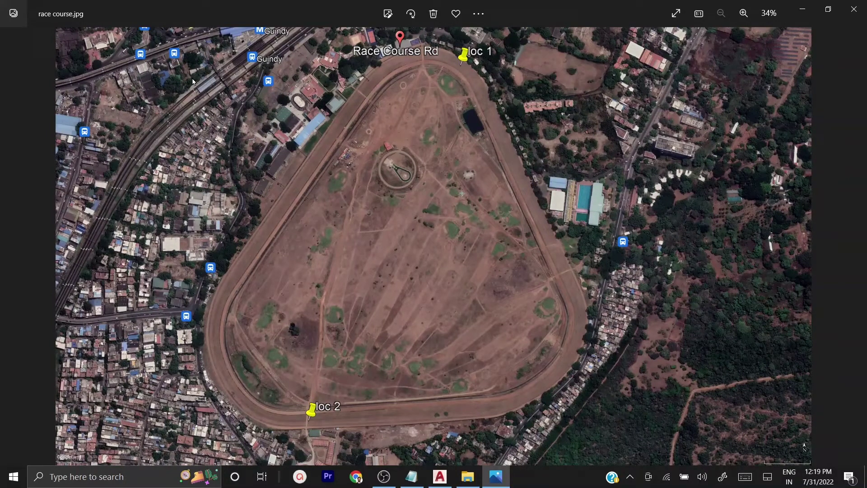
{"action": "left_click", "coordinate": [853, 9]}
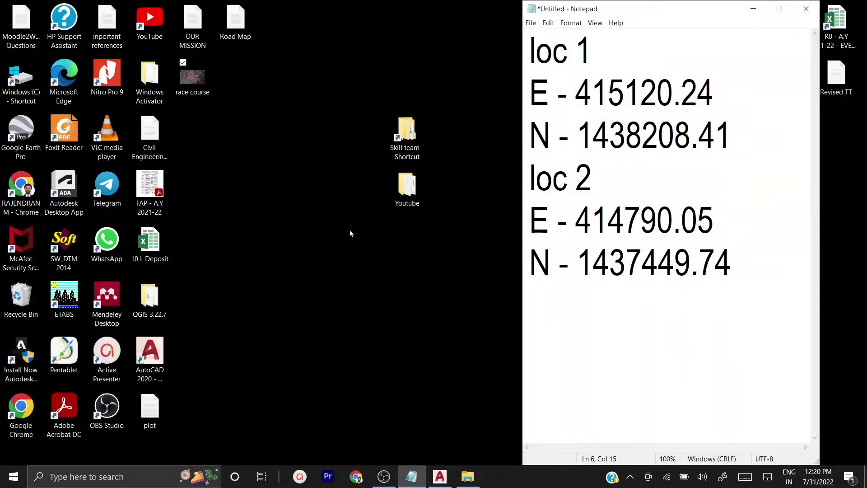
Create a new blank Drawing1 in AutoCAD 2020 from the acad template.
{"action": "left_click", "coordinate": [447, 481]}
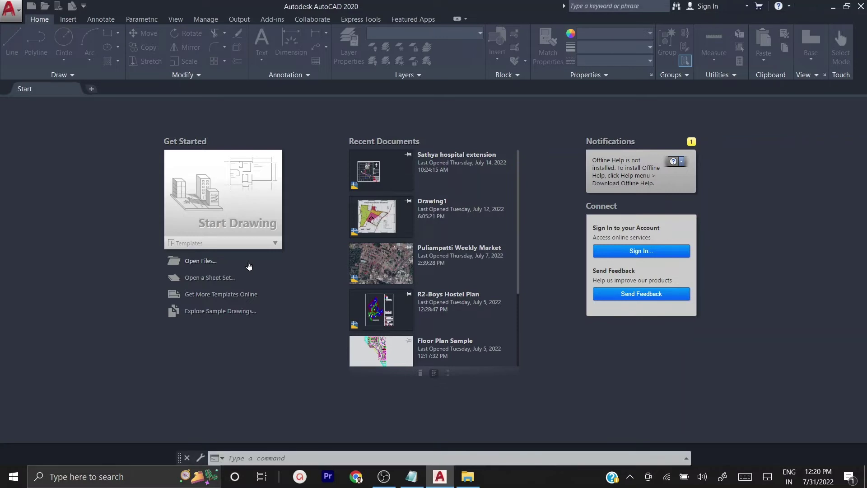
{"action": "key", "text": "ctrl+n"}
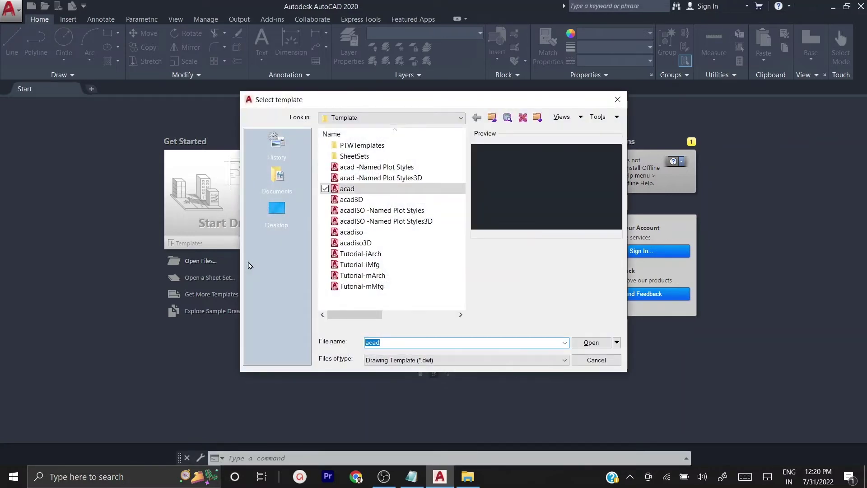
{"action": "left_click", "coordinate": [591, 342]}
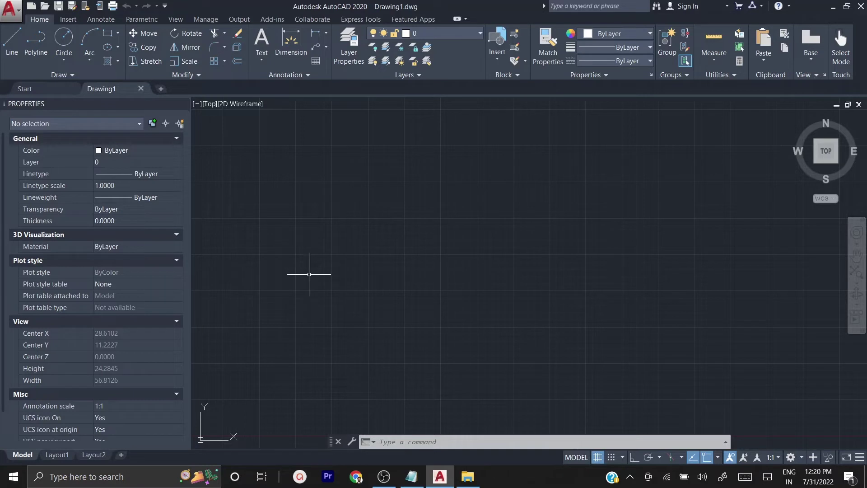
{"action": "left_click", "coordinate": [411, 476]}
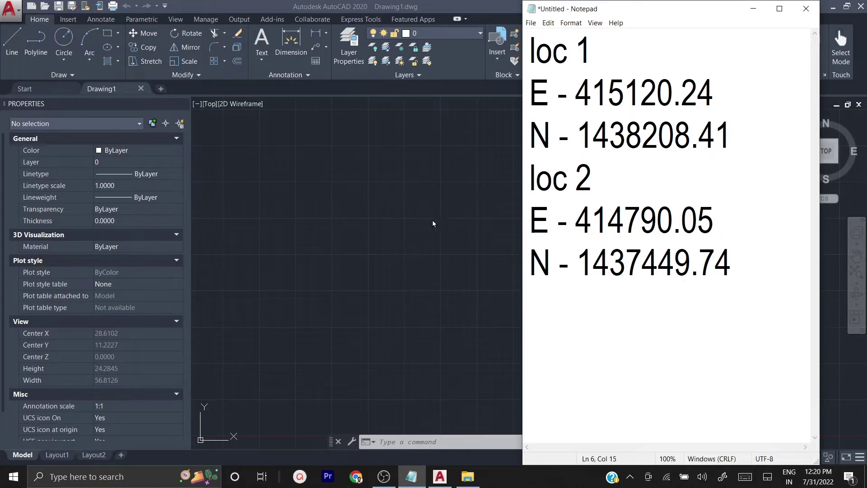
{"action": "left_click", "coordinate": [416, 208]}
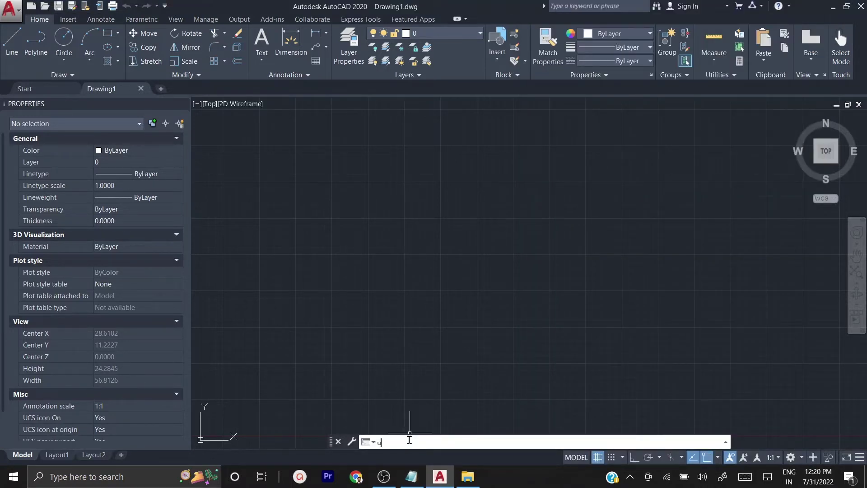
Use UNITS to set the drawing's insertion scale to Meters.
{"action": "type", "text": "units"}
{"action": "key", "text": "Return"}
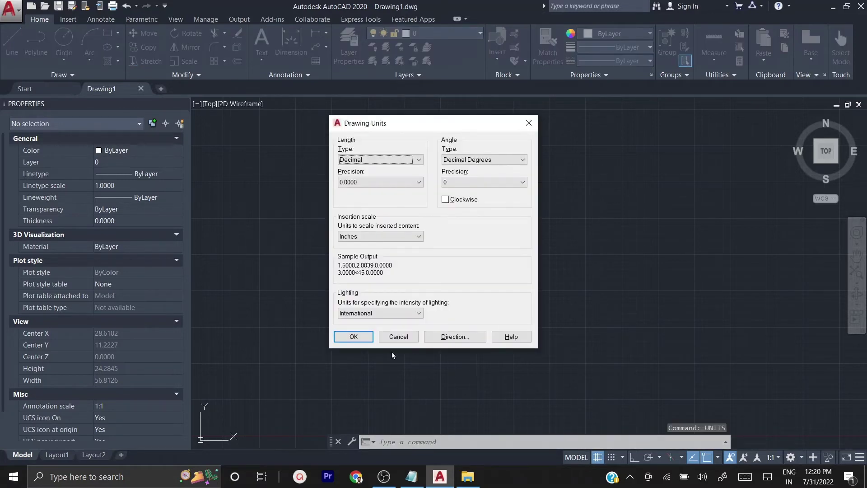
{"action": "left_click", "coordinate": [379, 237]}
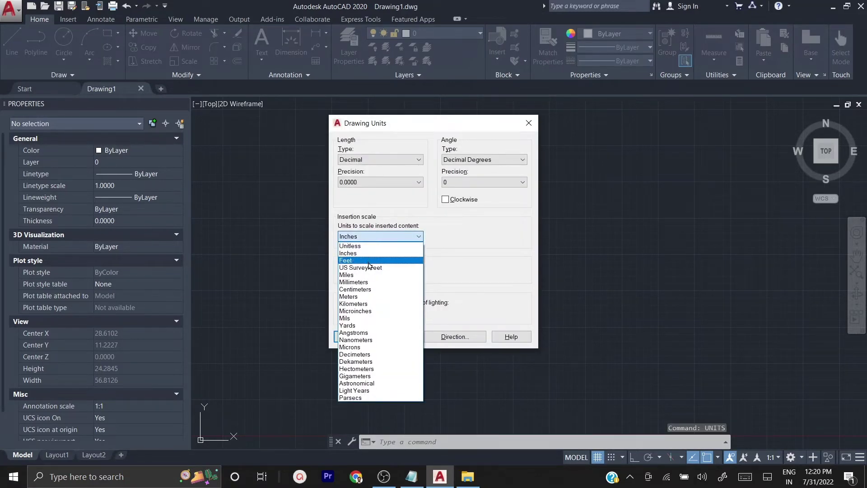
{"action": "left_click", "coordinate": [366, 297]}
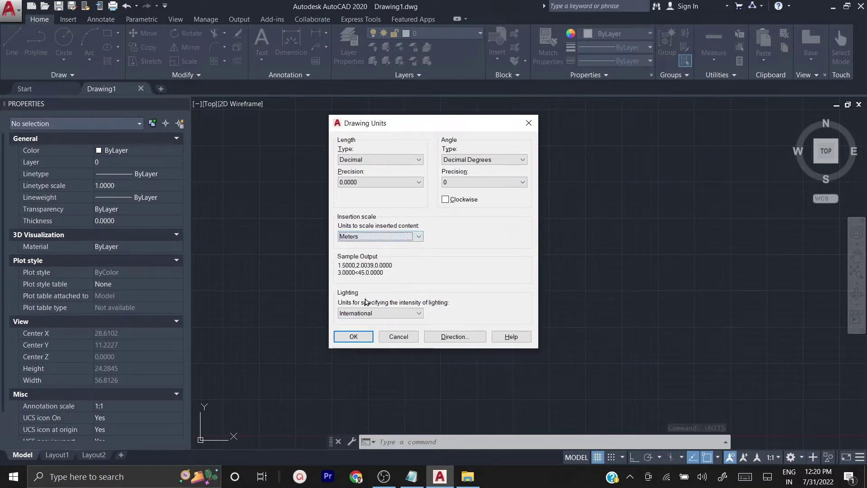
{"action": "left_click", "coordinate": [354, 337]}
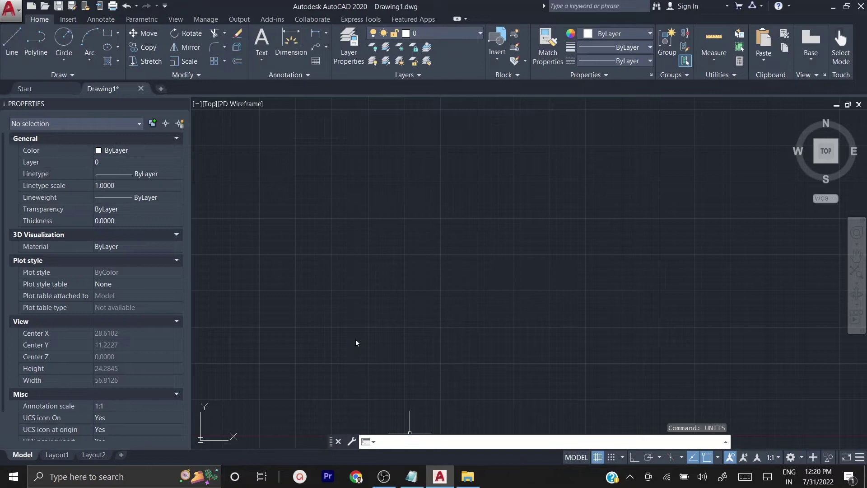
Set the drawing limits from 0,0 to 1000,1000.
{"action": "type", "text": "li"}
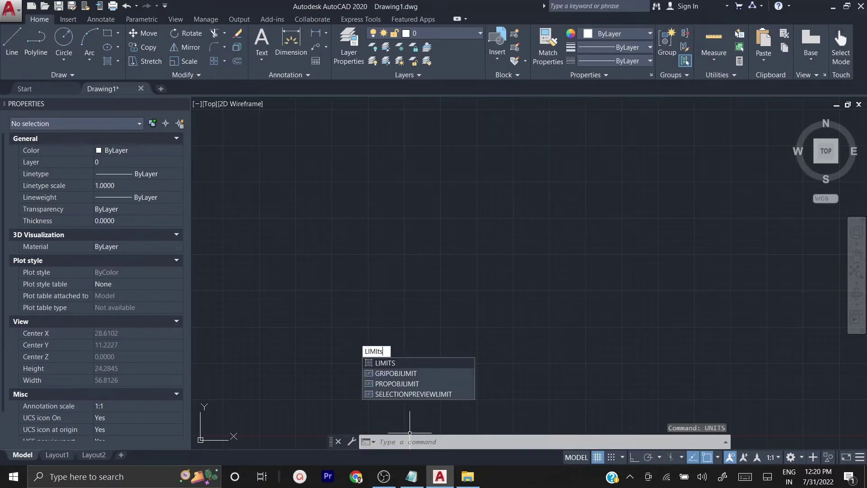
{"action": "type", "text": "mi"}
{"action": "key", "text": "Return"}
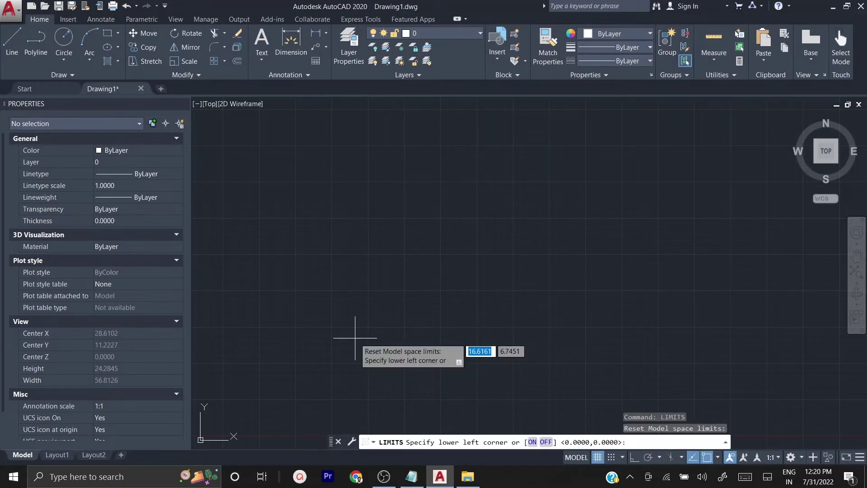
{"action": "key", "text": "Return"}
{"action": "type", "text": "1000"}
{"action": "key", "text": "Tab"}
{"action": "type", "text": "1"}
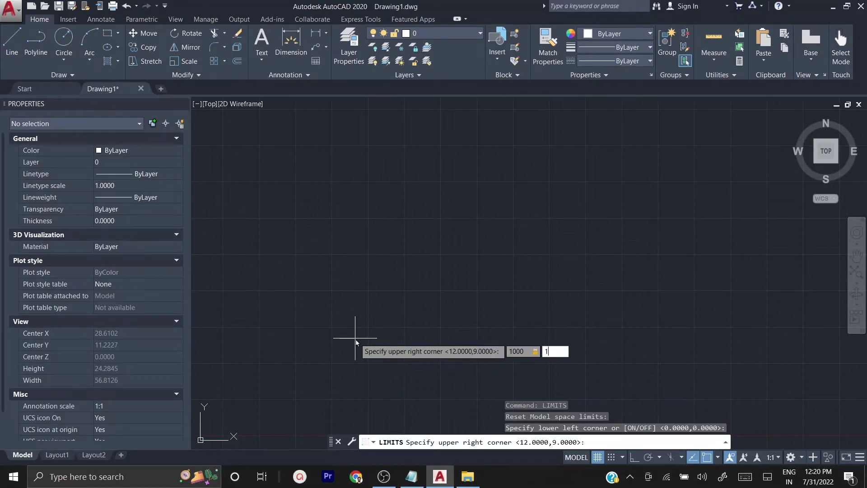
{"action": "key", "text": "Return"}
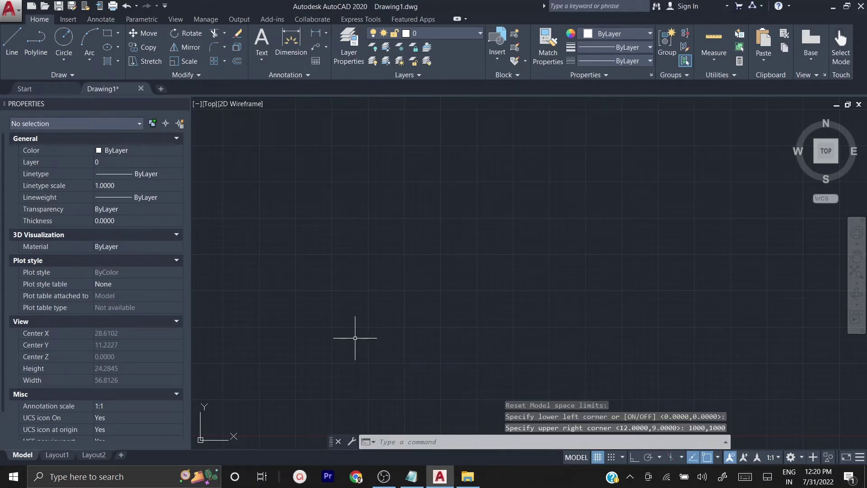
Zoom All to view the whole limits, then bring the coordinates note forward.
{"action": "type", "text": "z"}
{"action": "key", "text": "Return"}
{"action": "type", "text": "a"}
{"action": "key", "text": "Return"}
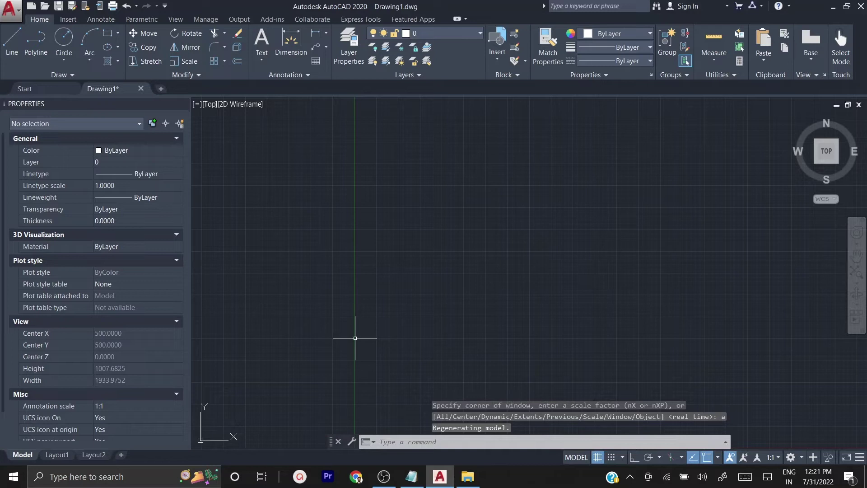
{"action": "scroll", "coordinate": [227, 316], "scroll_direction": "down", "scroll_amount": 2}
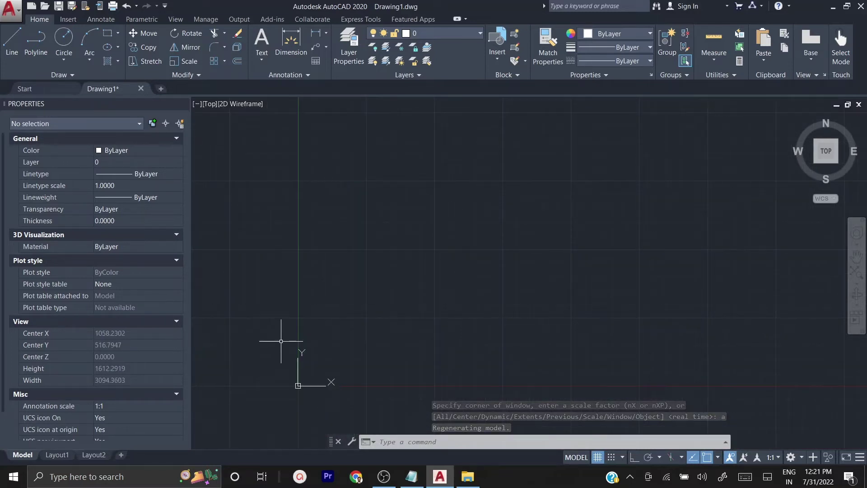
{"action": "middle_click_drag", "start_coordinate": [364, 312], "coordinate": [288, 364]}
{"action": "scroll", "coordinate": [286, 311], "scroll_direction": "down", "scroll_amount": 1}
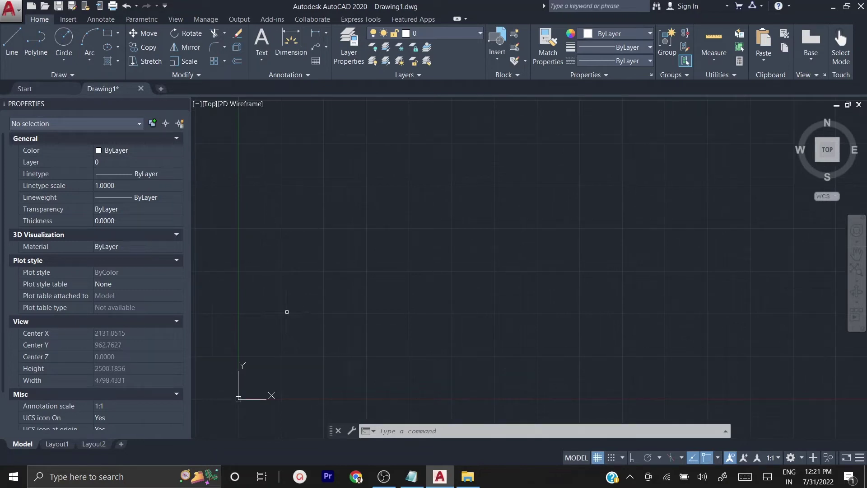
{"action": "left_click", "coordinate": [411, 477]}
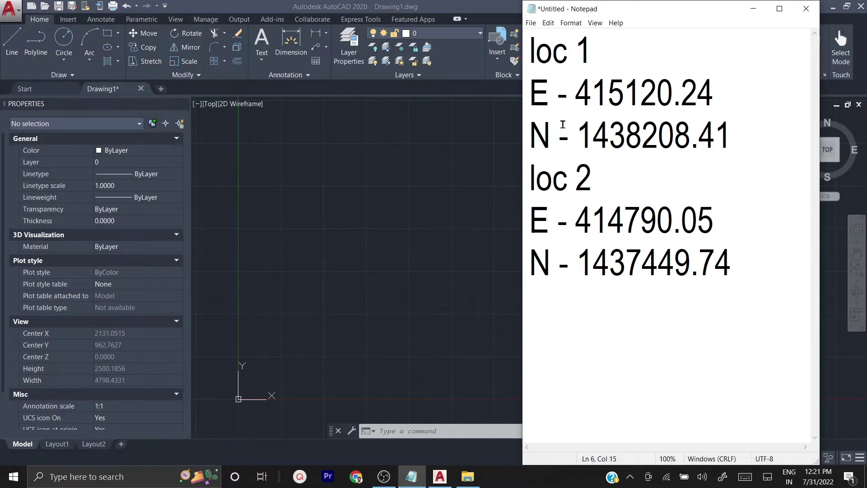
Narrow AutoCAD to the left and place the full-height Notepad coordinates note on the right.
{"action": "left_click", "coordinate": [65, 44]}
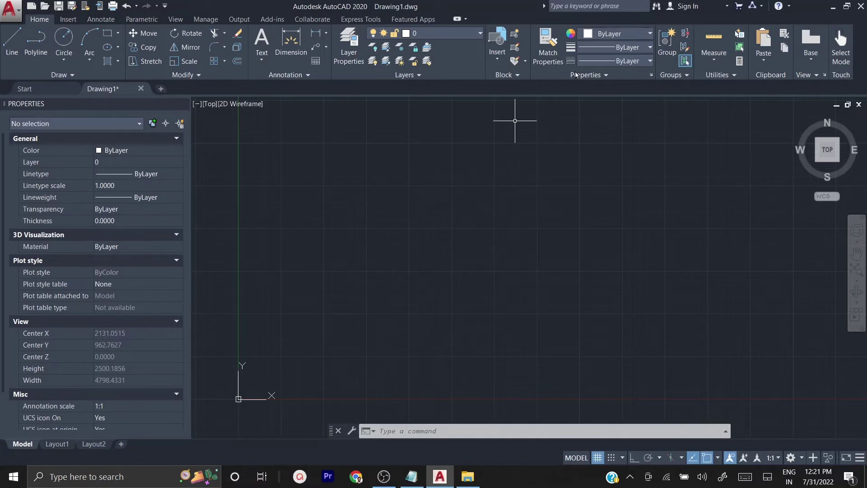
{"action": "left_click_drag", "start_coordinate": [483, 6], "coordinate": [333, 10]}
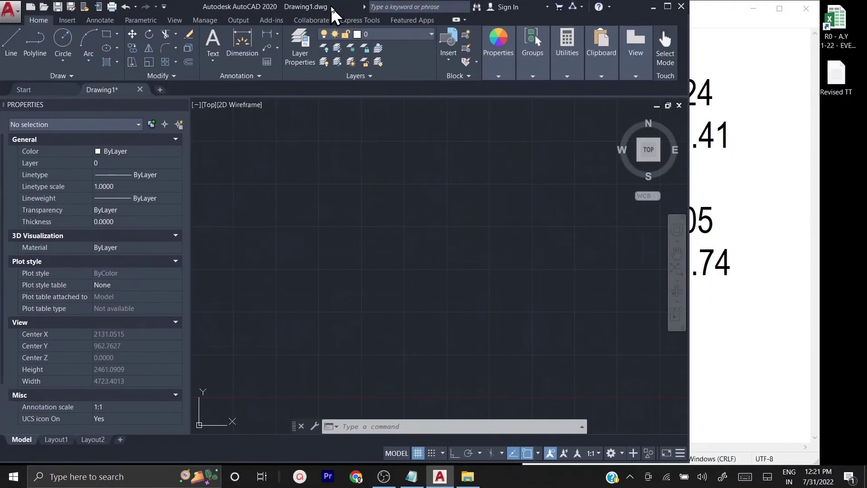
{"action": "left_click_drag", "start_coordinate": [687, 172], "coordinate": [603, 172]}
{"action": "left_click_drag", "start_coordinate": [703, 13], "coordinate": [788, 18]}
{"action": "left_click_drag", "start_coordinate": [794, 340], "coordinate": [794, 460]}
Draw a Center, Radius circle centred at 415120.24,1438208.41, then zoom out to see it.
{"action": "left_click", "coordinate": [358, 174]}
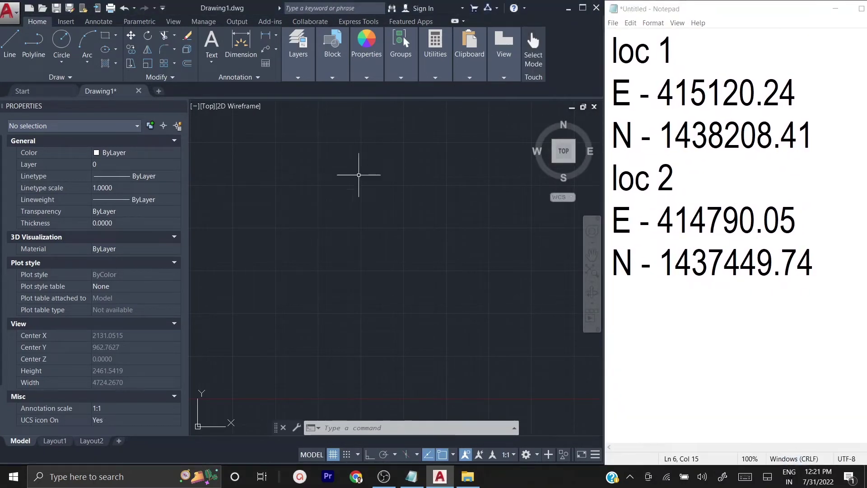
{"action": "left_click", "coordinate": [62, 62]}
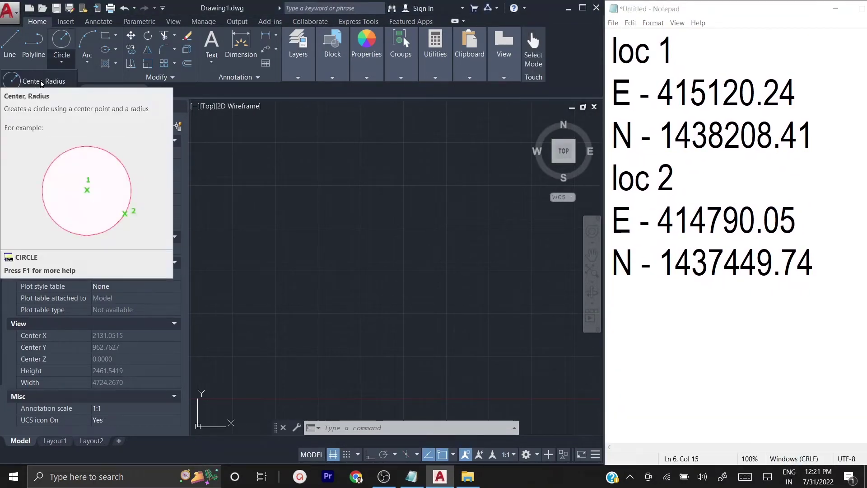
{"action": "left_click", "coordinate": [41, 82]}
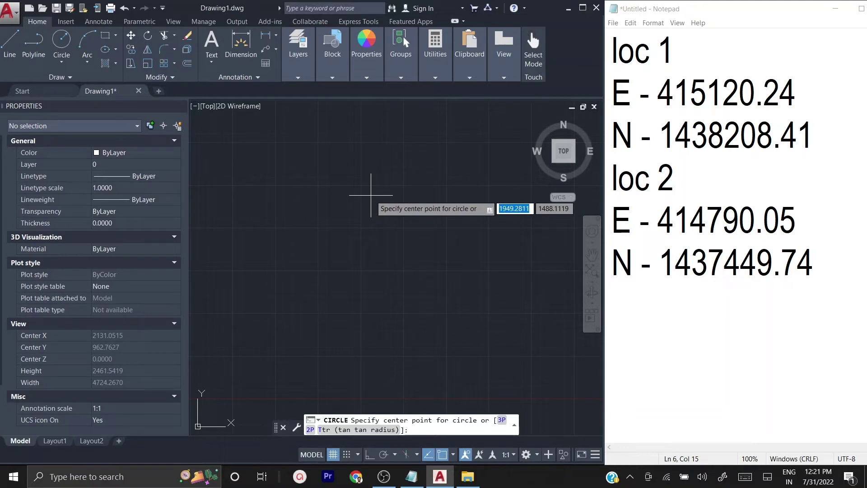
{"action": "type", "text": "415"}
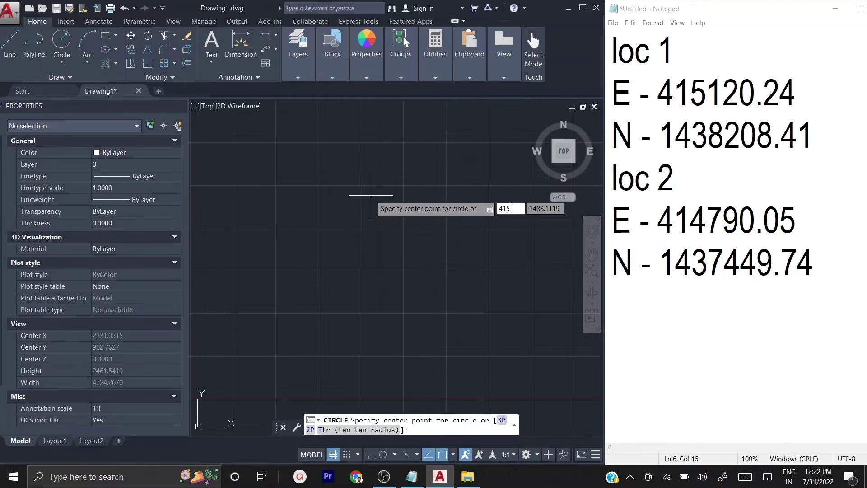
{"action": "type", "text": "120.24"}
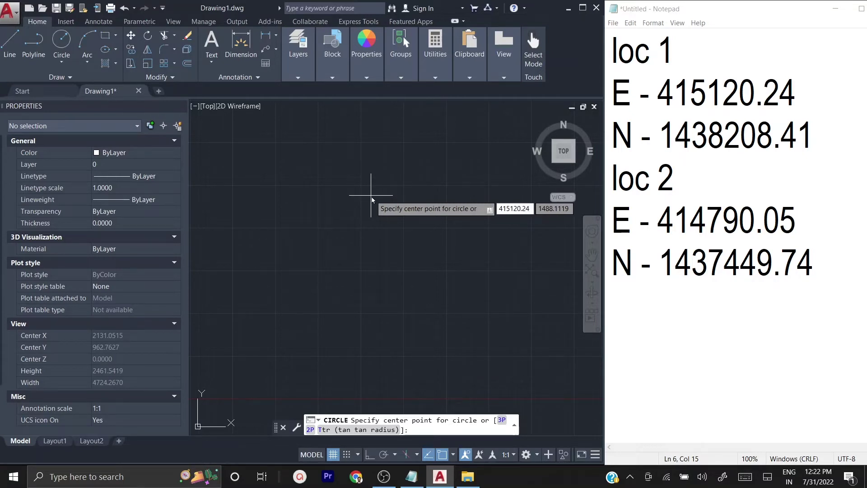
{"action": "key", "text": "Tab"}
{"action": "type", "text": "1"}
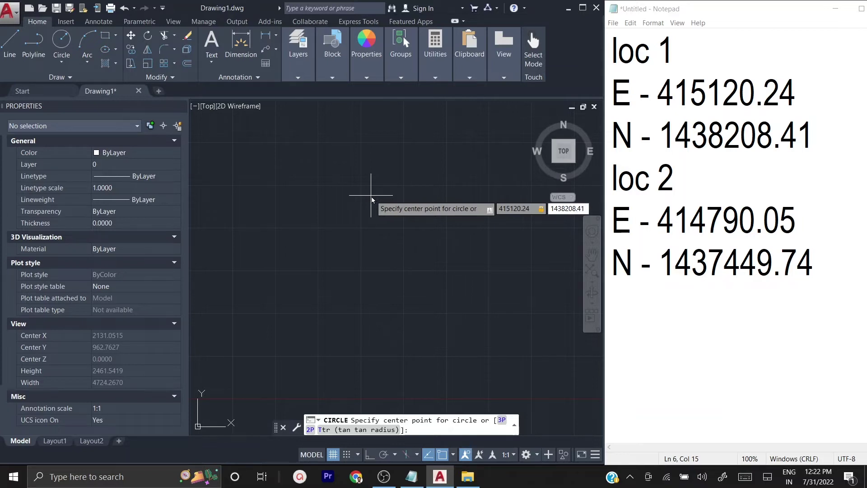
{"action": "type", "text": "438208.41"}
{"action": "key", "text": "Return"}
{"action": "mouse_move", "coordinate": [399, 299]}
{"action": "middle_mouse_down"}
{"action": "mouse_move", "coordinate": [350, 343]}
{"action": "mouse_move", "coordinate": [322, 343]}
{"action": "mouse_move", "coordinate": [342, 313]}
{"action": "middle_mouse_up"}
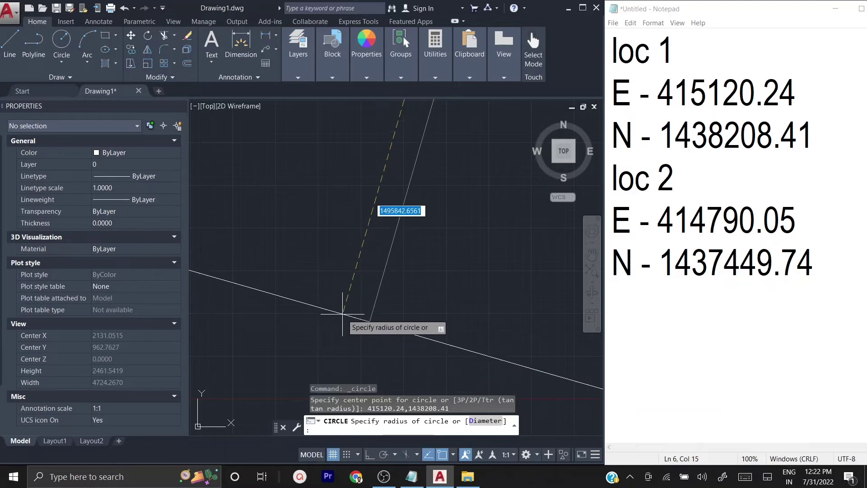
{"action": "key", "text": "Escape"}
{"action": "scroll", "coordinate": [357, 325], "scroll_direction": "down", "scroll_amount": 8}
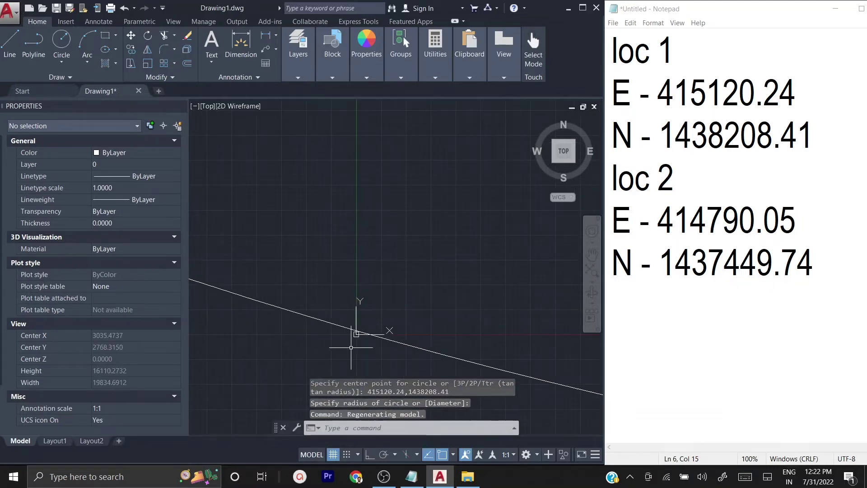
{"action": "scroll", "coordinate": [351, 347], "scroll_direction": "down", "scroll_amount": 5}
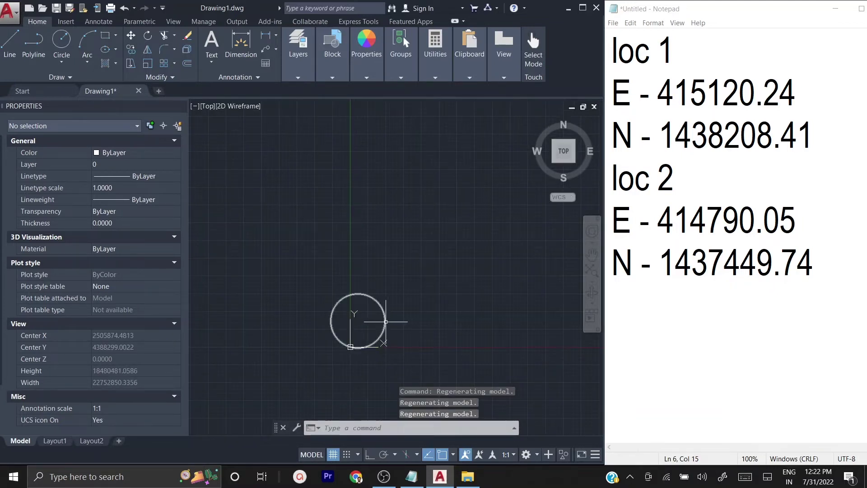
Drag the loc 1 circle's quadrant grip inward to reduce its radius to about 5701.
{"action": "left_click", "coordinate": [386, 322]}
{"action": "scroll", "coordinate": [343, 330], "scroll_direction": "up", "scroll_amount": 4}
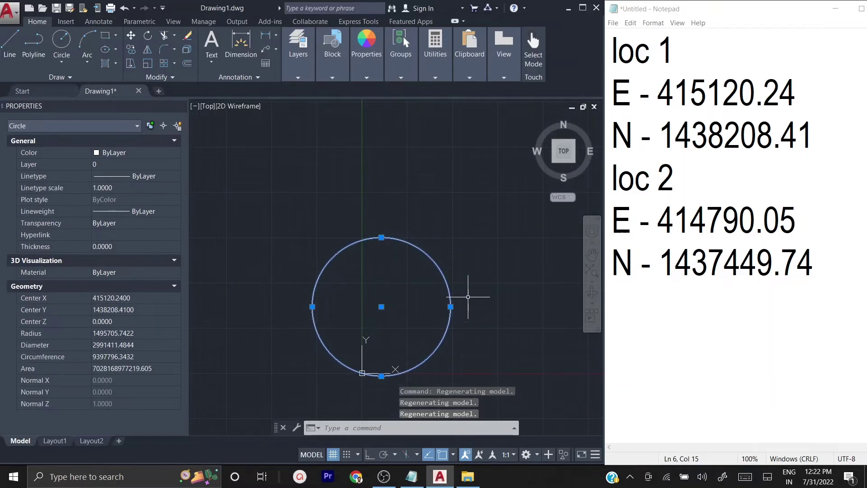
{"action": "left_click", "coordinate": [450, 306]}
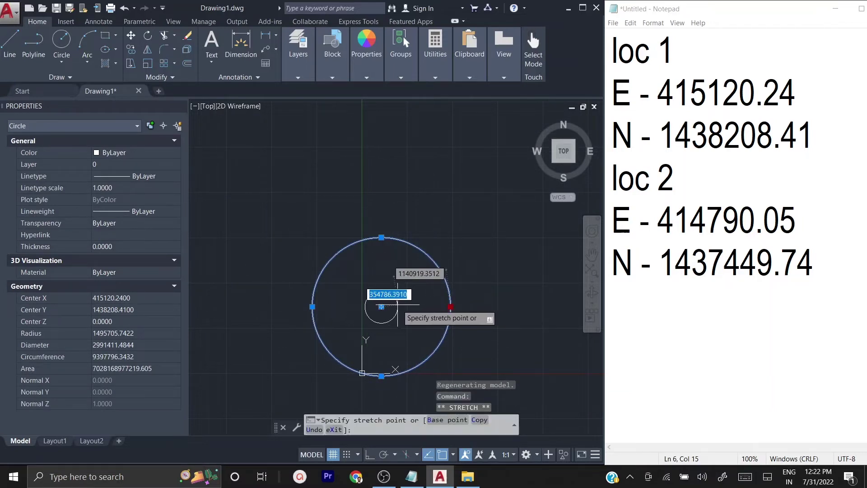
{"action": "scroll", "coordinate": [341, 313], "scroll_direction": "up", "scroll_amount": 2}
{"action": "scroll", "coordinate": [329, 310], "scroll_direction": "down", "scroll_amount": 6}
{"action": "left_click", "coordinate": [322, 304]}
{"action": "scroll", "coordinate": [382, 257], "scroll_direction": "down", "scroll_amount": 3}
{"action": "scroll", "coordinate": [350, 290], "scroll_direction": "up", "scroll_amount": 3}
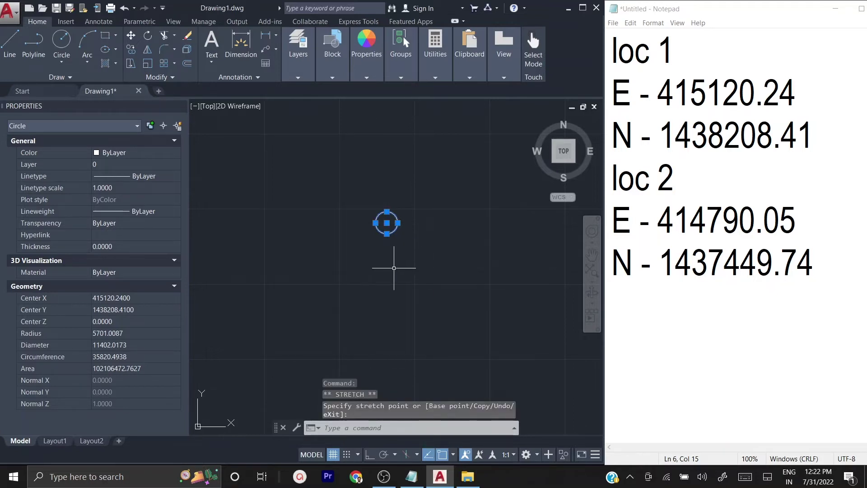
{"action": "left_click", "coordinate": [394, 268]}
{"action": "key", "text": "Escape"}
{"action": "key", "text": "Escape"}
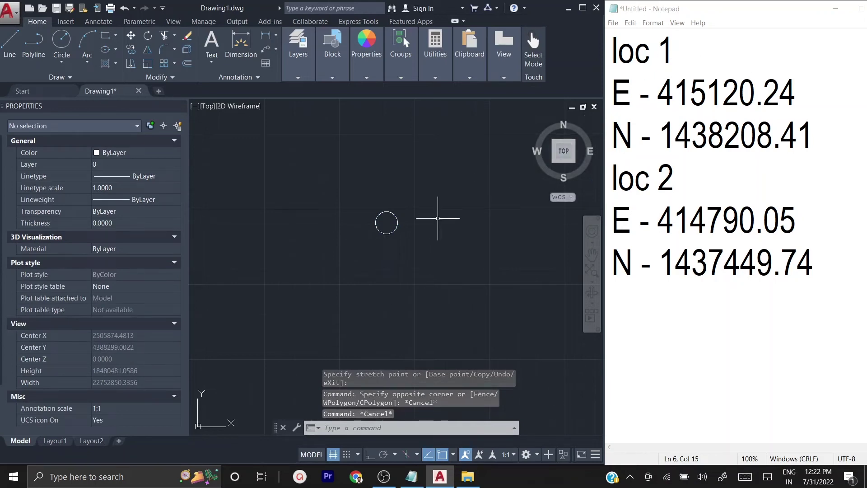
Draw a small Center, Radius circle centred at 414790.05,1437449.74.
{"action": "left_click", "coordinate": [61, 63]}
{"action": "left_click", "coordinate": [68, 84]}
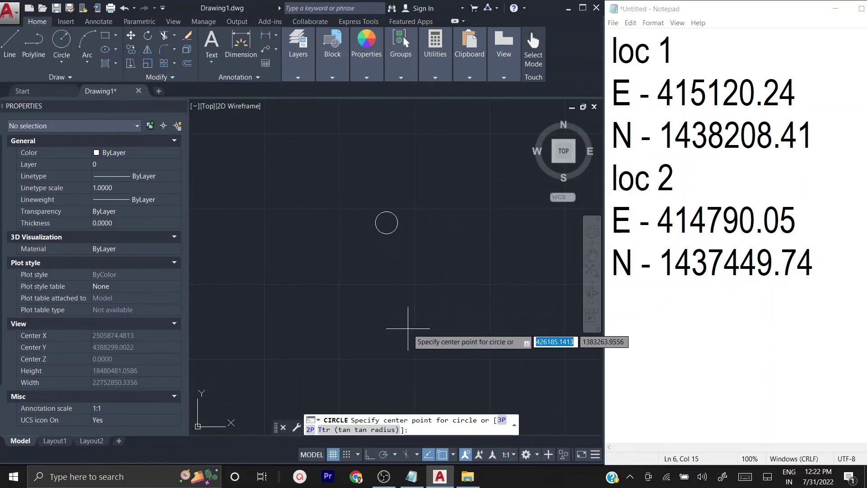
{"action": "type", "text": "4147"}
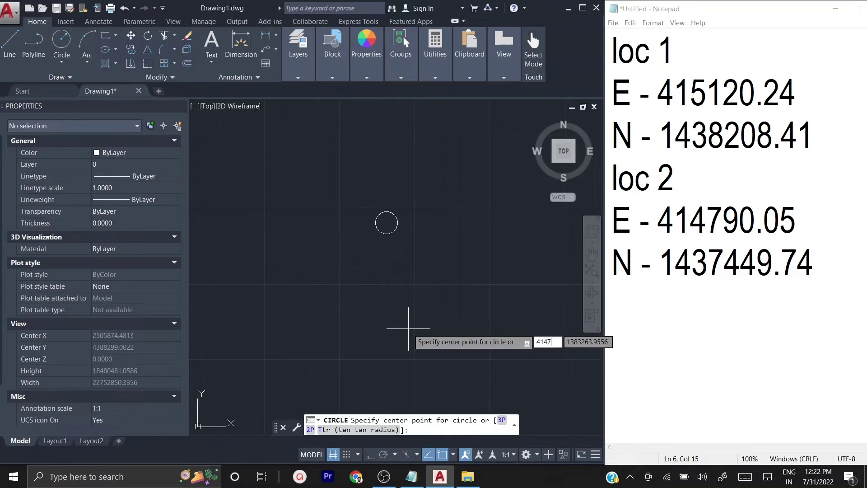
{"action": "type", "text": "90.05"}
{"action": "key", "text": "Tab"}
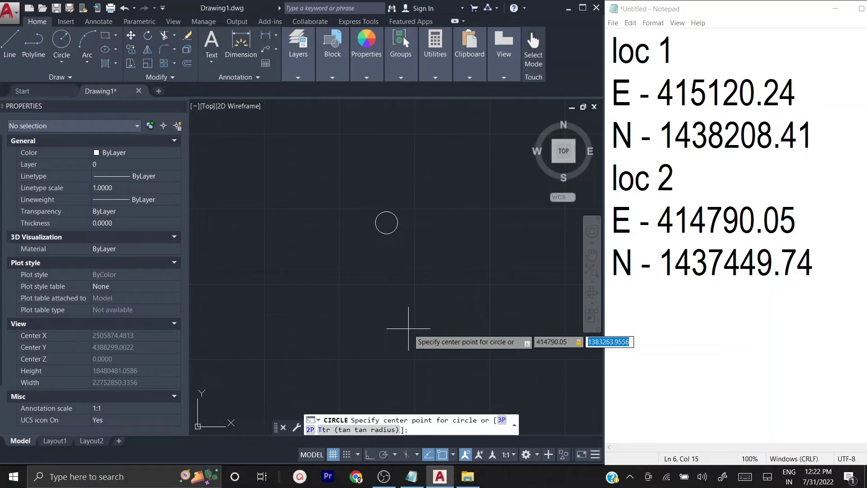
{"action": "key", "text": "BackSpace"}
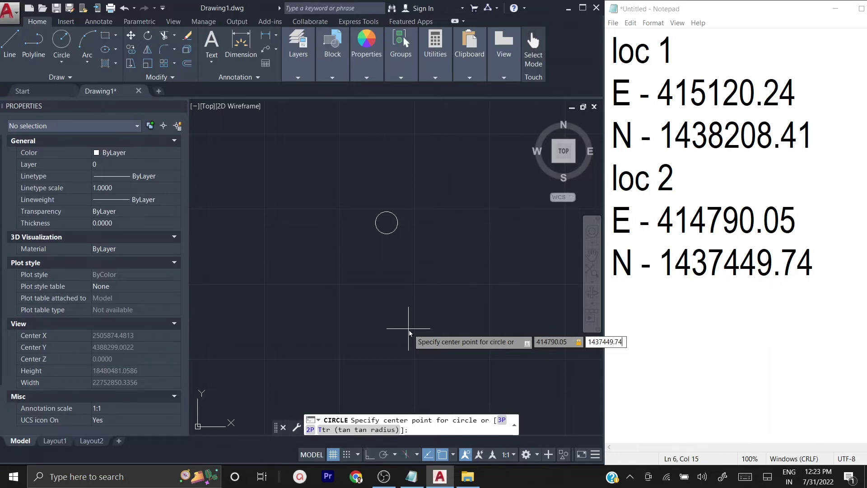
{"action": "key", "text": "Return"}
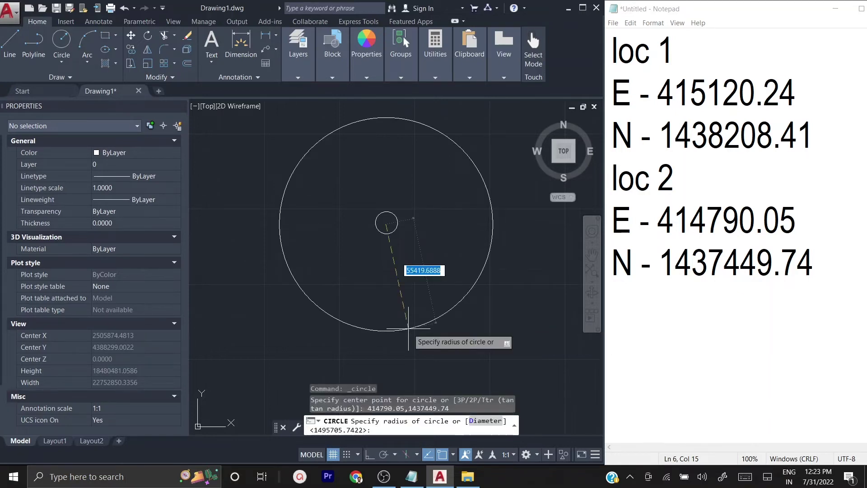
{"action": "scroll", "coordinate": [387, 230], "scroll_direction": "up", "scroll_amount": 8}
{"action": "scroll", "coordinate": [391, 176], "scroll_direction": "up", "scroll_amount": 6}
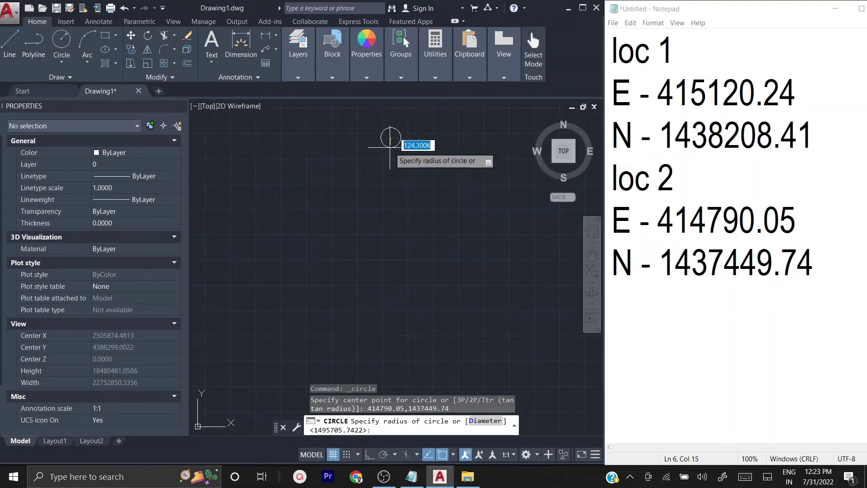
{"action": "left_click", "coordinate": [393, 115]}
Drag the loc 1 circle's bottom grip to shrink its radius to about 53.2.
{"action": "scroll", "coordinate": [355, 228], "scroll_direction": "down", "scroll_amount": 5}
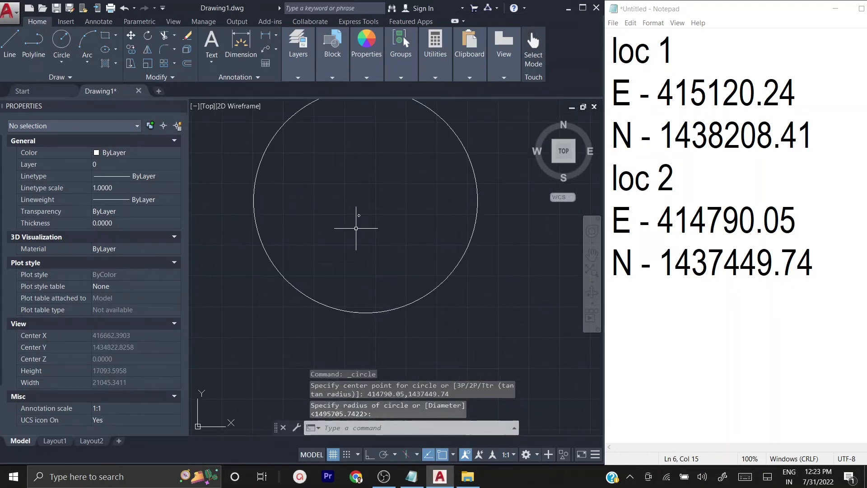
{"action": "left_click", "coordinate": [445, 286]}
{"action": "left_click", "coordinate": [422, 238]}
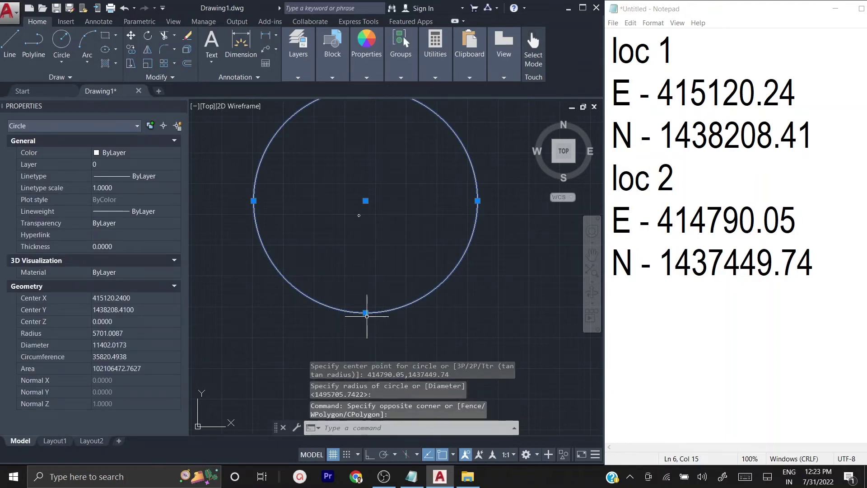
{"action": "left_click", "coordinate": [365, 312]}
{"action": "scroll", "coordinate": [343, 180], "scroll_direction": "up", "scroll_amount": 4}
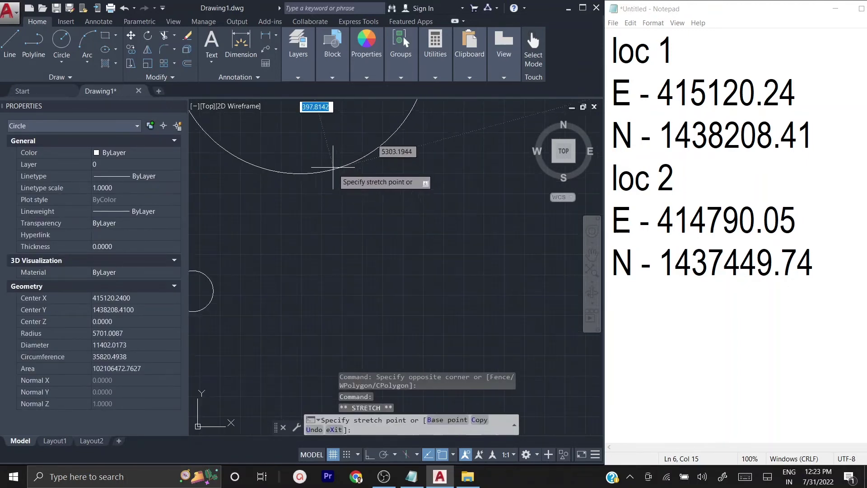
{"action": "middle_click_drag", "start_coordinate": [333, 173], "coordinate": [396, 316]}
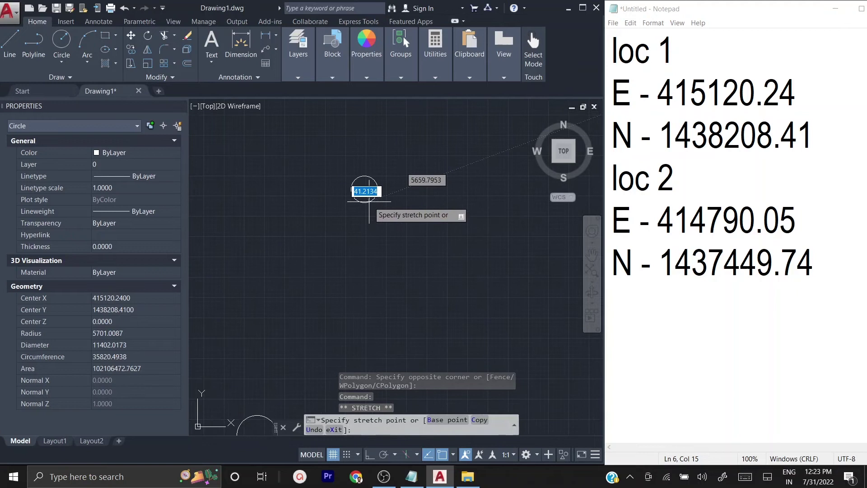
{"action": "left_click", "coordinate": [365, 207]}
{"action": "scroll", "coordinate": [364, 207], "scroll_direction": "down", "scroll_amount": 2}
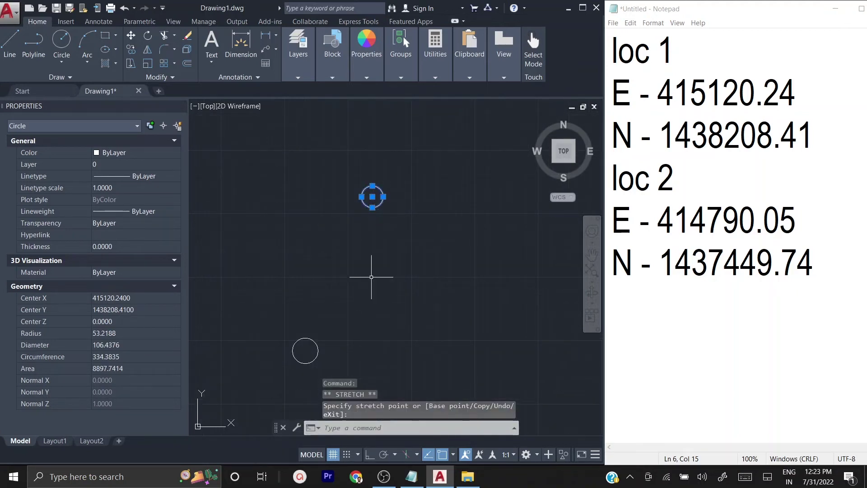
{"action": "key", "text": "Escape"}
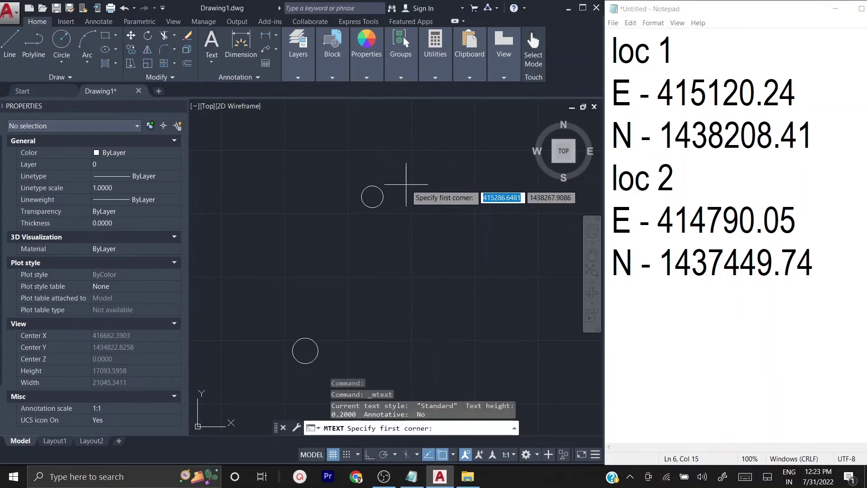
Write a 'loc 1' multiline text label next to the upper circle.
{"action": "left_click", "coordinate": [406, 184]}
{"action": "left_click", "coordinate": [478, 210]}
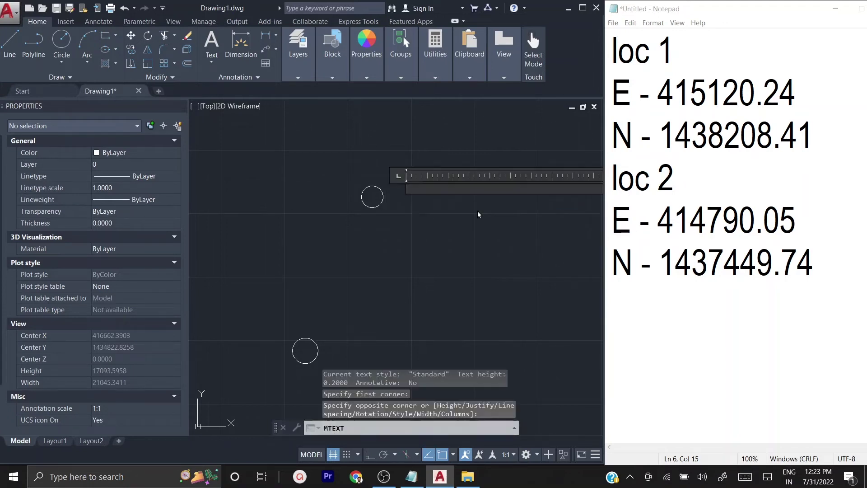
{"action": "type", "text": "loc 1"}
{"action": "left_click", "coordinate": [443, 204]}
Set the loc 1 label's text height to 40 in Properties.
{"action": "left_click", "coordinate": [442, 204]}
{"action": "left_click", "coordinate": [390, 147]}
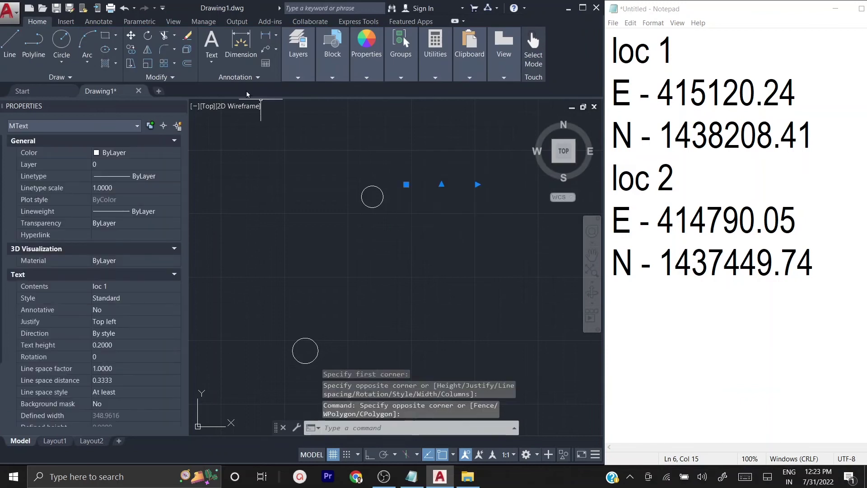
{"action": "left_click", "coordinate": [123, 343]}
{"action": "type", "text": "10"}
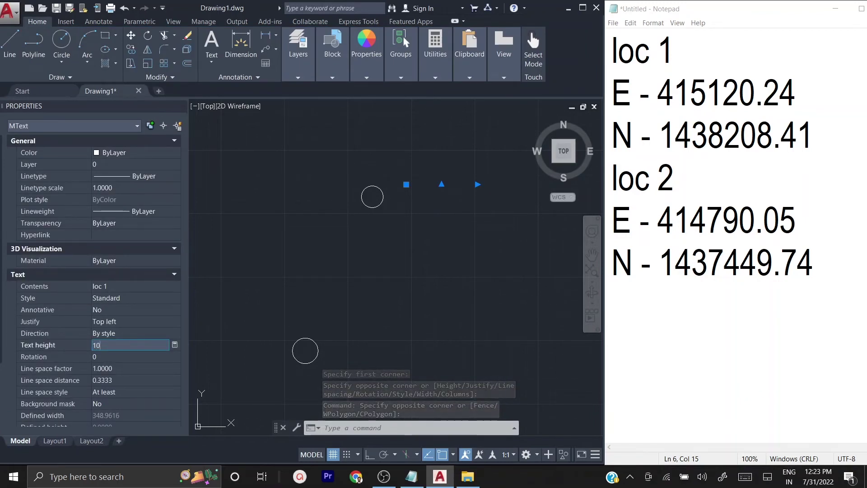
{"action": "key", "text": "Return"}
{"action": "left_click", "coordinate": [124, 346]}
{"action": "type", "text": "40"}
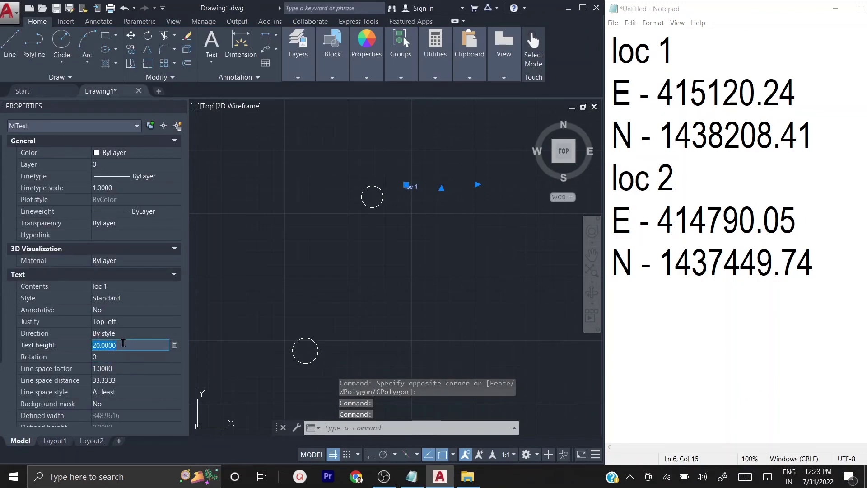
{"action": "key", "text": "Return"}
{"action": "key", "text": "Escape"}
Copy the loc 1 label to a spot beside the lower circle.
{"action": "left_click", "coordinate": [443, 213]}
{"action": "left_click", "coordinate": [407, 155]}
{"action": "type", "text": "co"}
{"action": "key", "text": "Return"}
{"action": "left_click", "coordinate": [465, 155]}
{"action": "left_click", "coordinate": [396, 335]}
{"action": "key", "text": "Escape"}
Edit the copied label beside the lower circle so it reads 'loc 2'.
{"action": "scroll", "coordinate": [441, 257], "scroll_direction": "down", "scroll_amount": 2}
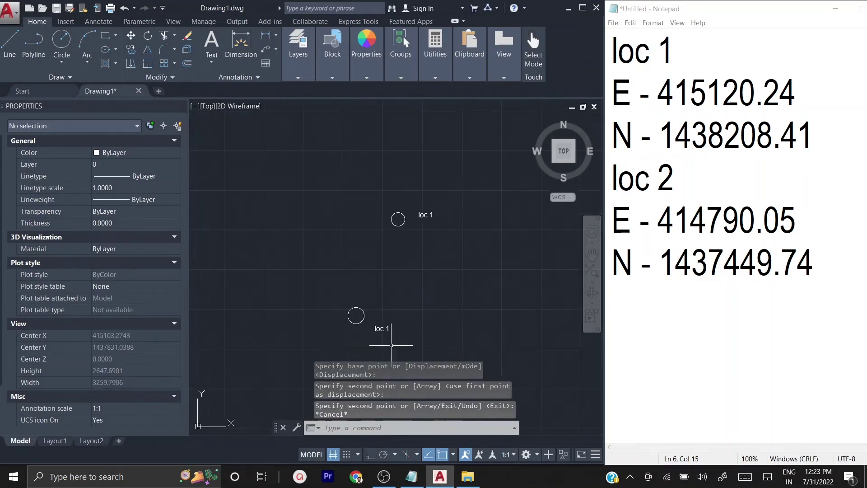
{"action": "double_click", "coordinate": [383, 328]}
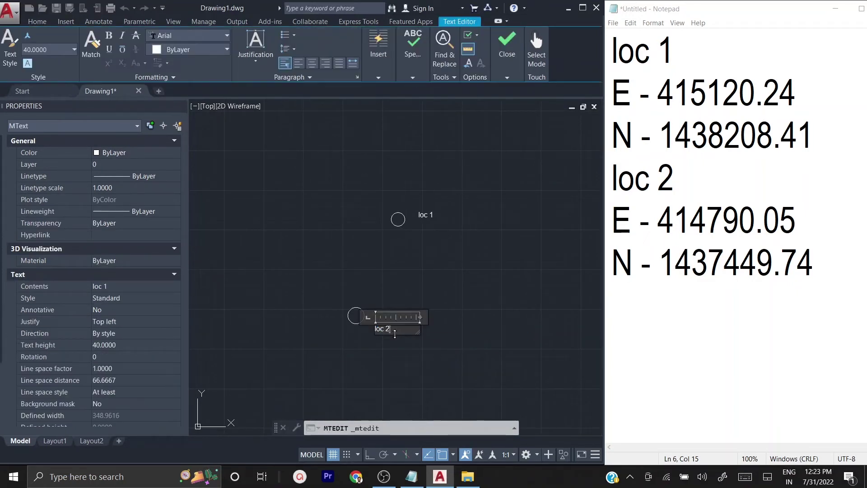
{"action": "left_click", "coordinate": [243, 236]}
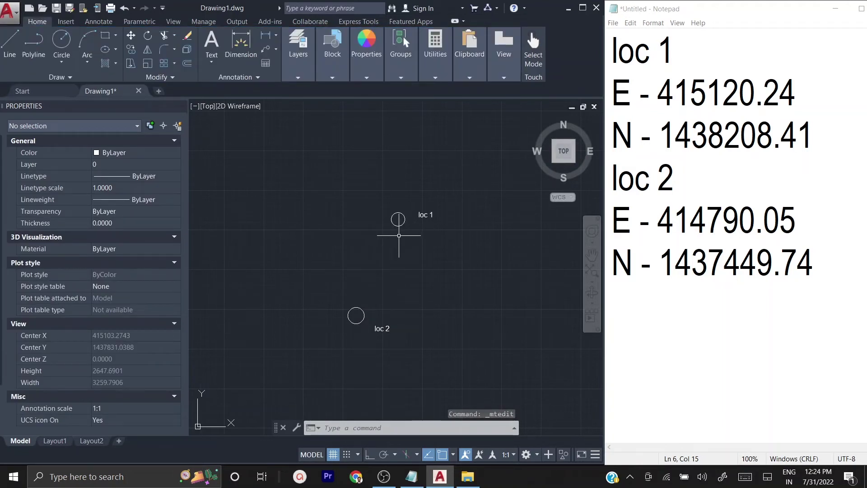
{"action": "scroll", "coordinate": [399, 235], "scroll_direction": "up", "scroll_amount": 4}
{"action": "left_click", "coordinate": [397, 197]}
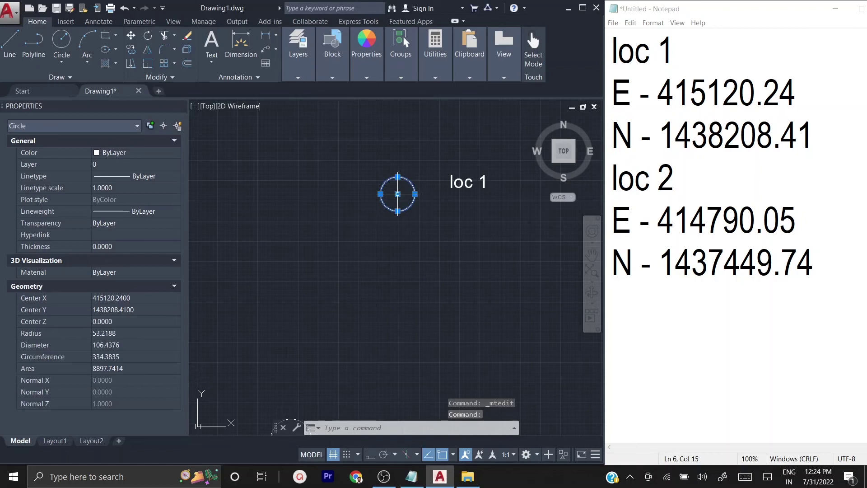
{"action": "key", "text": "Escape"}
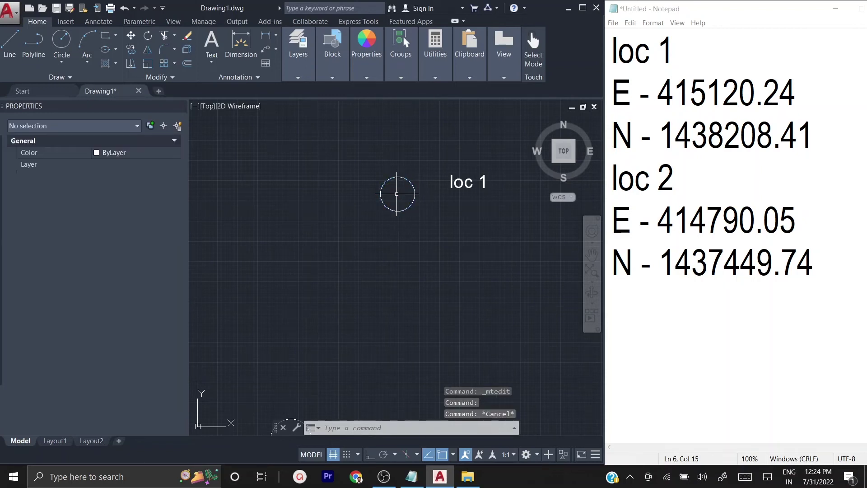
{"action": "scroll", "coordinate": [399, 199], "scroll_direction": "down", "scroll_amount": 2}
Attach an image from the Insert tab, choosing the Desktop's 'race course' file.
{"action": "scroll", "coordinate": [394, 217], "scroll_direction": "down", "scroll_amount": 2}
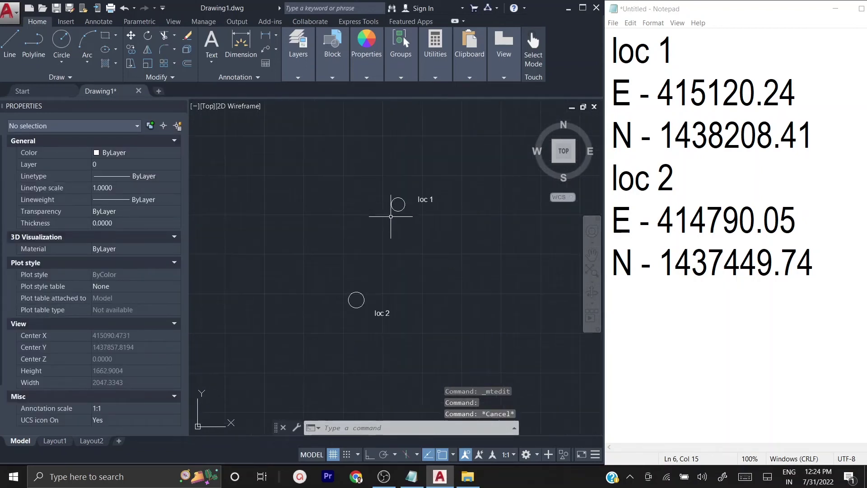
{"action": "left_click", "coordinate": [194, 169]}
{"action": "left_click", "coordinate": [67, 25]}
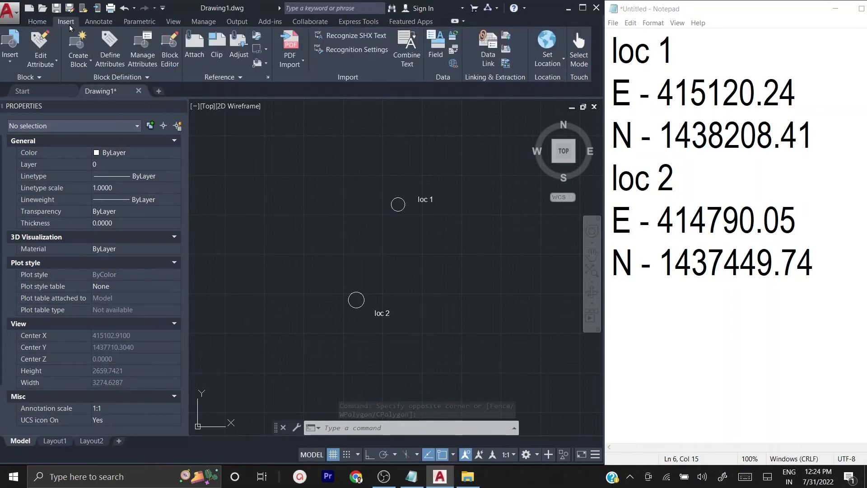
{"action": "left_click", "coordinate": [190, 53]}
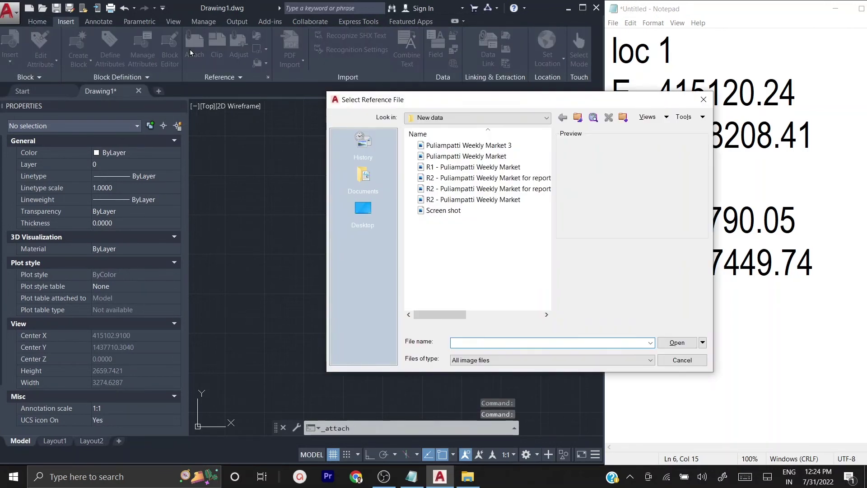
{"action": "left_click", "coordinate": [364, 215]}
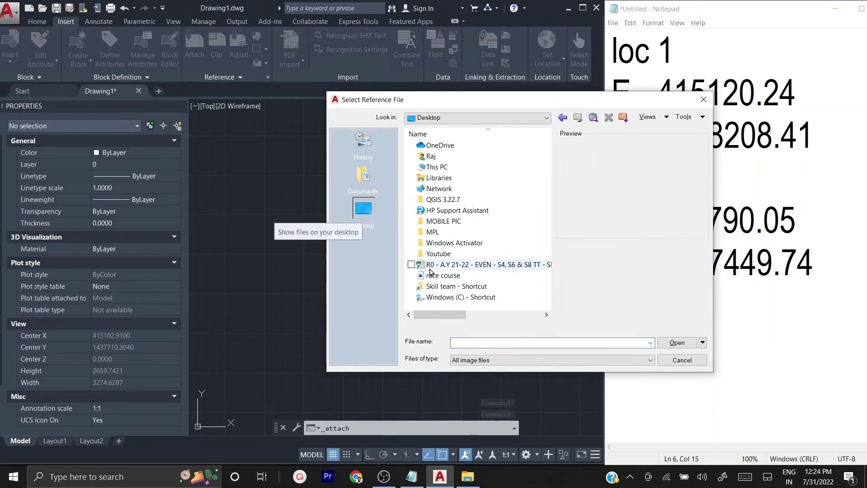
{"action": "left_click", "coordinate": [444, 275]}
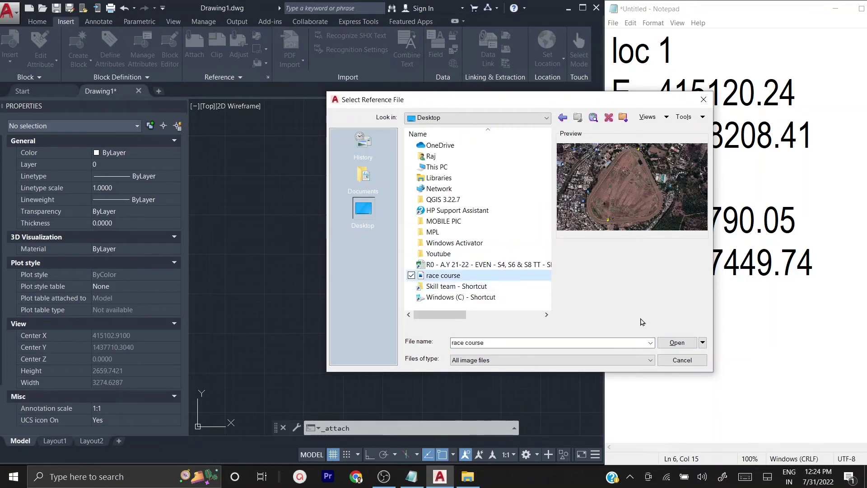
{"action": "left_click", "coordinate": [677, 342]}
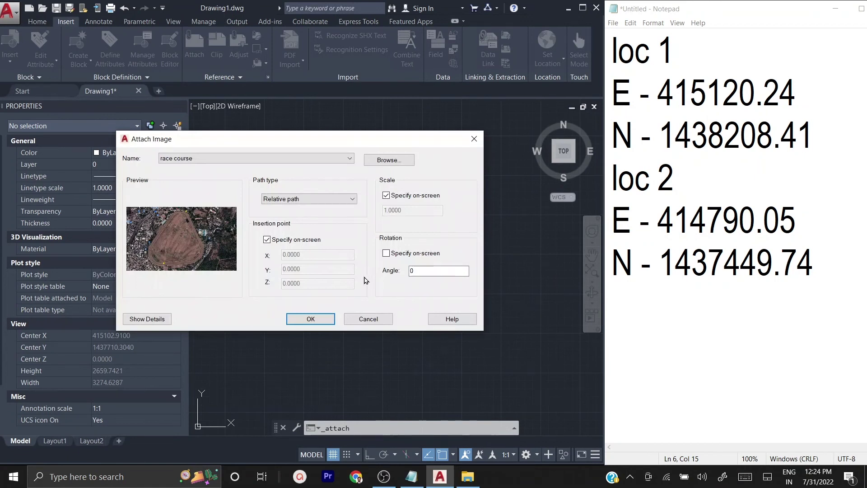
Place the race course image at insertion point 0,0 with scale factor 1.
{"action": "left_click", "coordinate": [311, 318]}
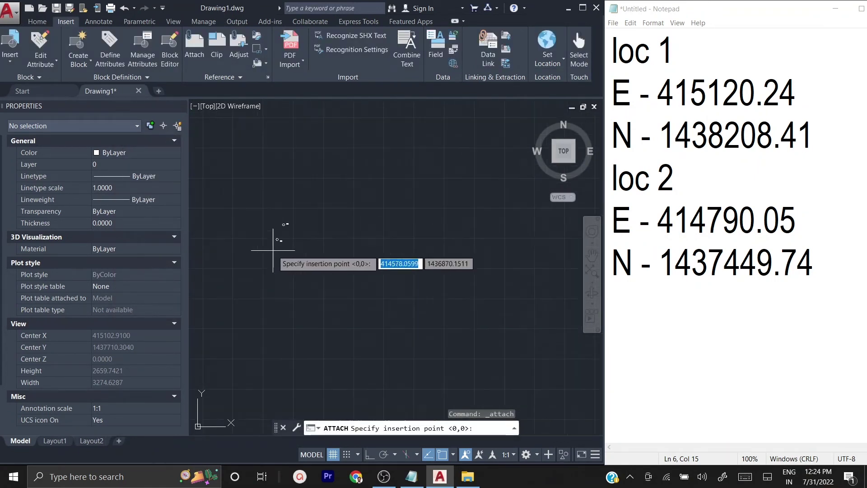
{"action": "left_click", "coordinate": [293, 319]}
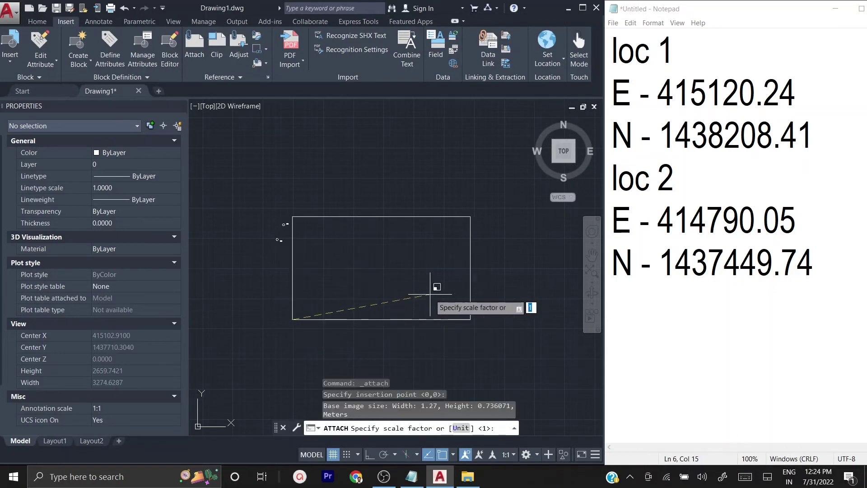
{"action": "left_click", "coordinate": [475, 267]}
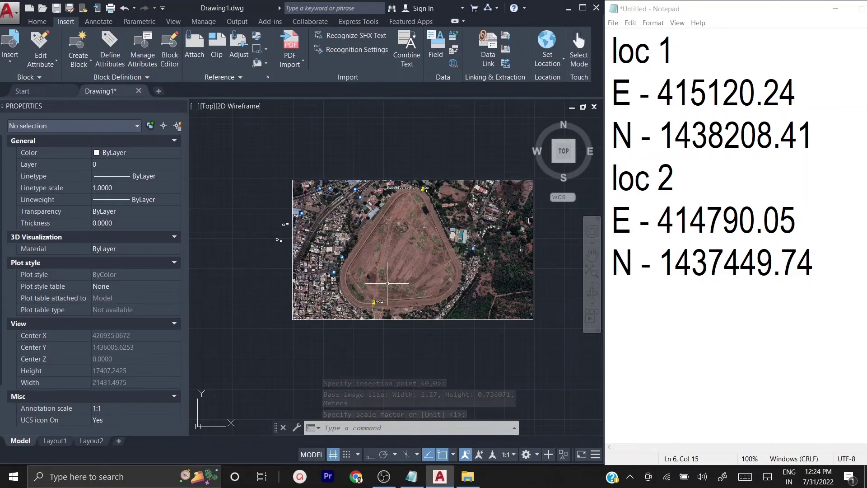
{"action": "scroll", "coordinate": [387, 283], "scroll_direction": "up", "scroll_amount": 2}
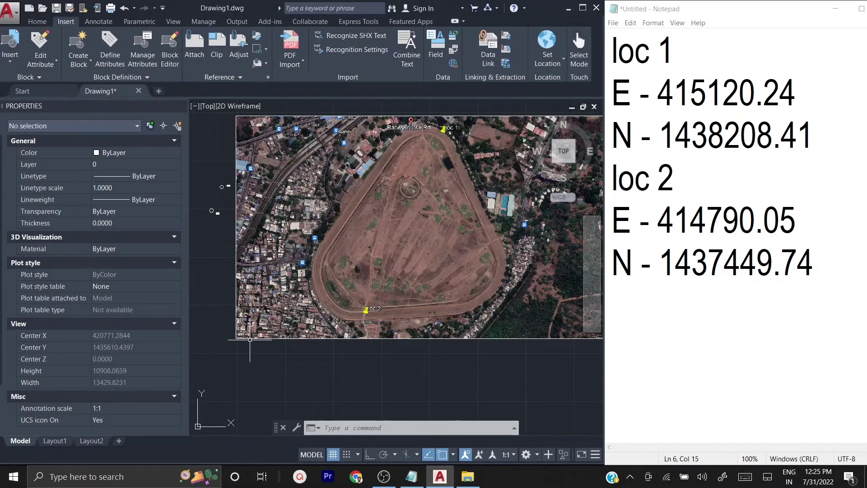
Select the satellite image and expand the Home tab's Modify panel dropdown.
{"action": "left_click", "coordinate": [251, 338]}
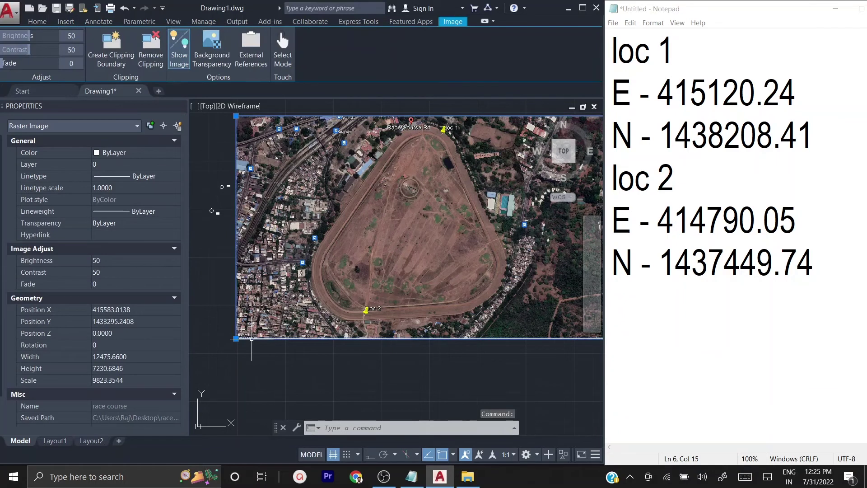
{"action": "left_click", "coordinate": [40, 21]}
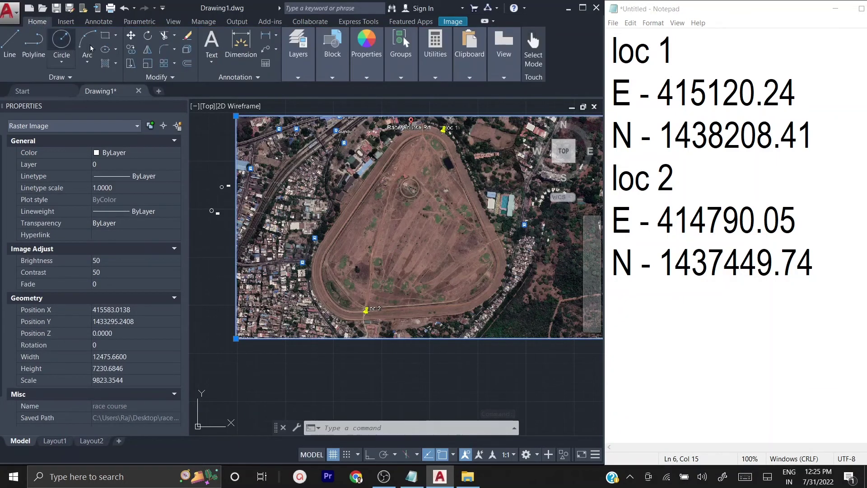
{"action": "left_click", "coordinate": [174, 79]}
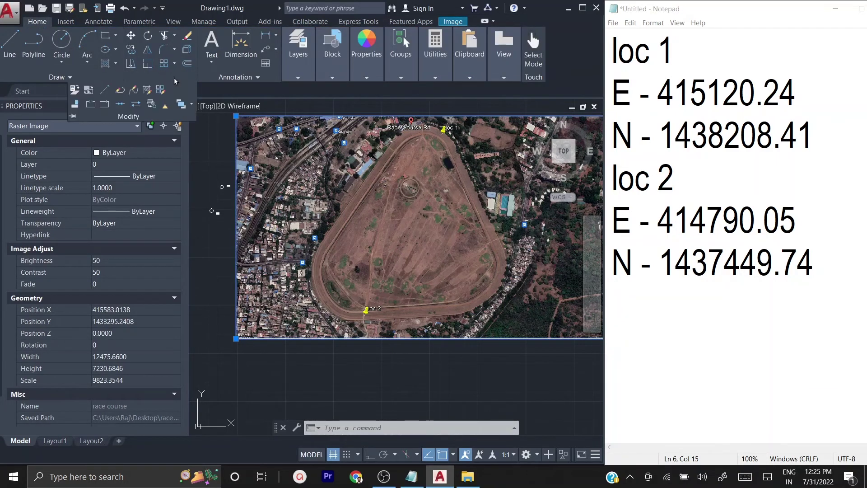
Start ALIGN, mapping the image's loc 1 pin tip onto the loc 1 circle centre.
{"action": "left_click", "coordinate": [75, 104]}
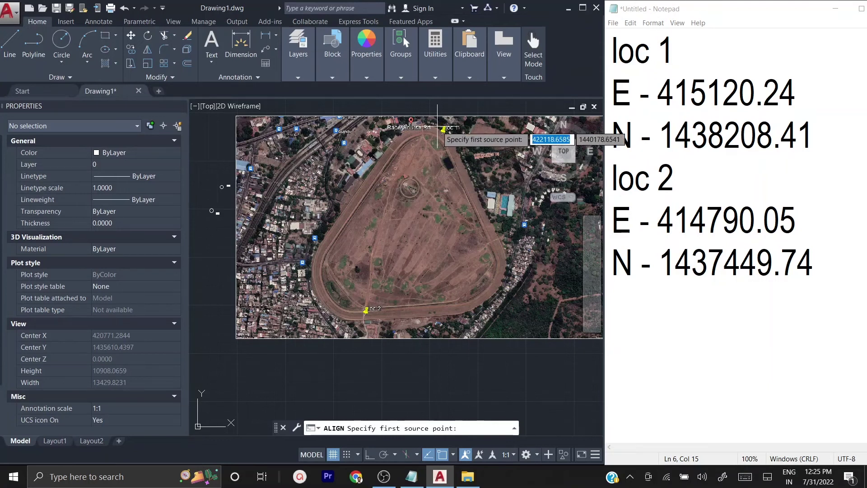
{"action": "scroll", "coordinate": [443, 153], "scroll_direction": "up", "scroll_amount": 8}
{"action": "scroll", "coordinate": [443, 152], "scroll_direction": "up", "scroll_amount": 6}
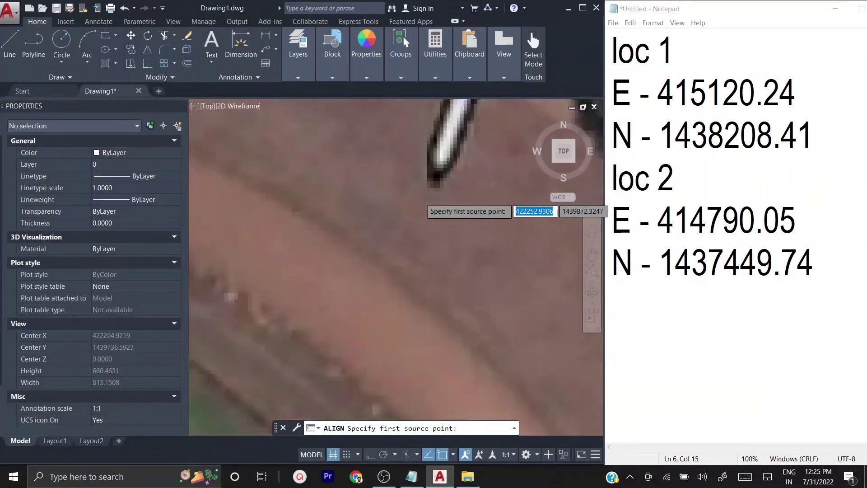
{"action": "scroll", "coordinate": [384, 247], "scroll_direction": "down", "scroll_amount": 2}
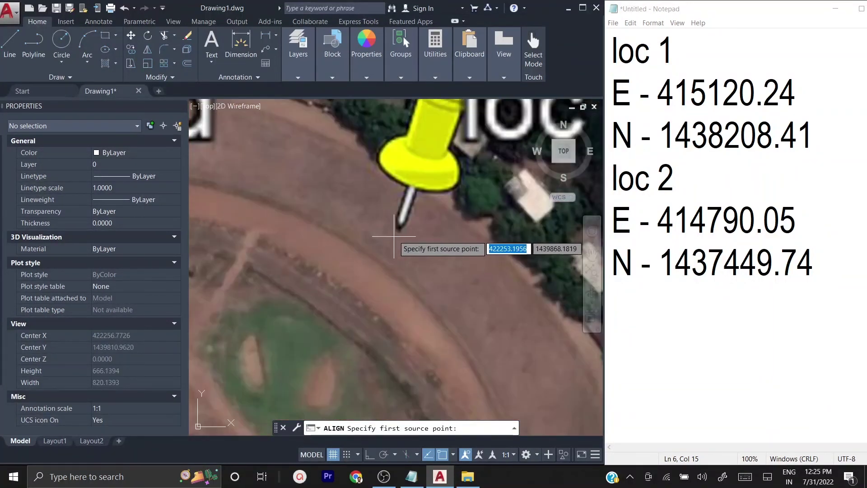
{"action": "left_click", "coordinate": [398, 228]}
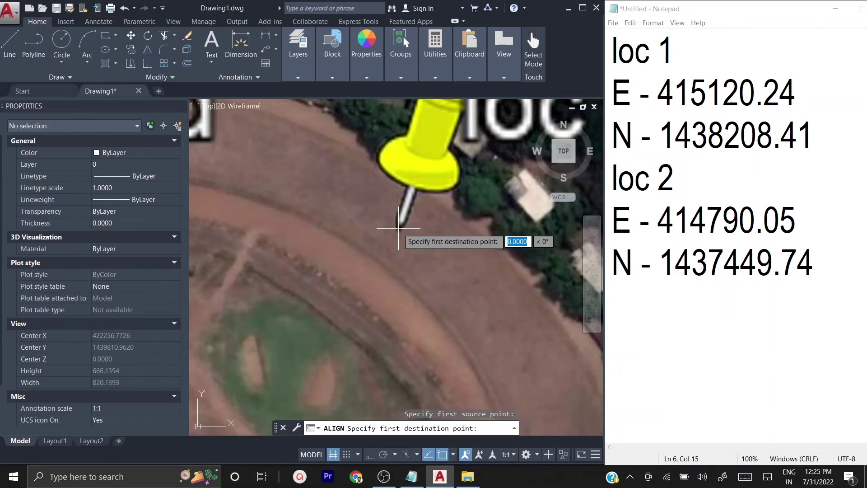
{"action": "scroll", "coordinate": [398, 228], "scroll_direction": "down", "scroll_amount": 16}
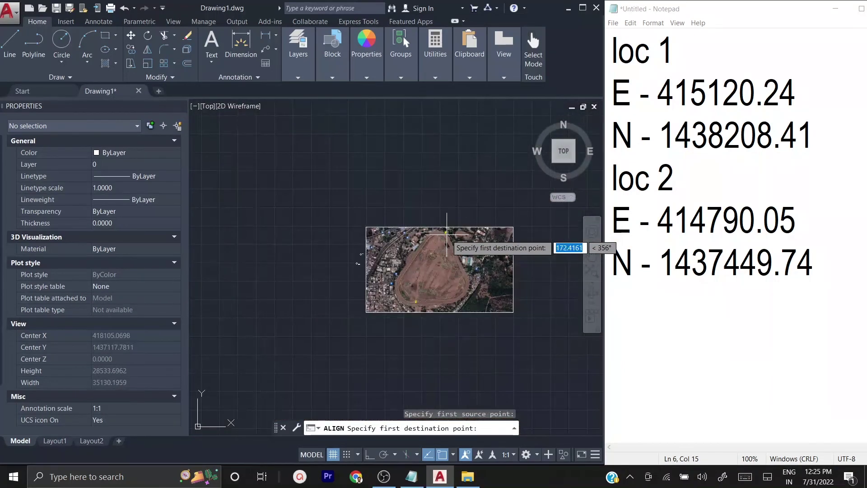
{"action": "scroll", "coordinate": [363, 255], "scroll_direction": "up", "scroll_amount": 6}
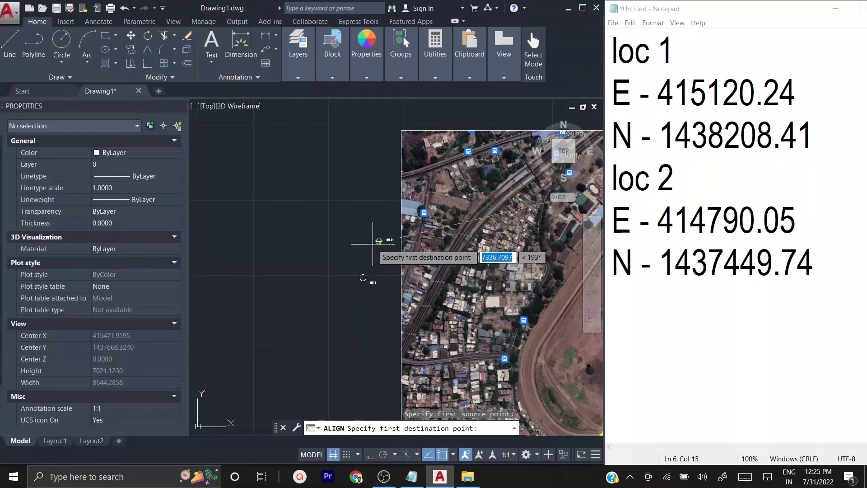
{"action": "scroll", "coordinate": [373, 244], "scroll_direction": "up", "scroll_amount": 6}
{"action": "left_click", "coordinate": [387, 236]}
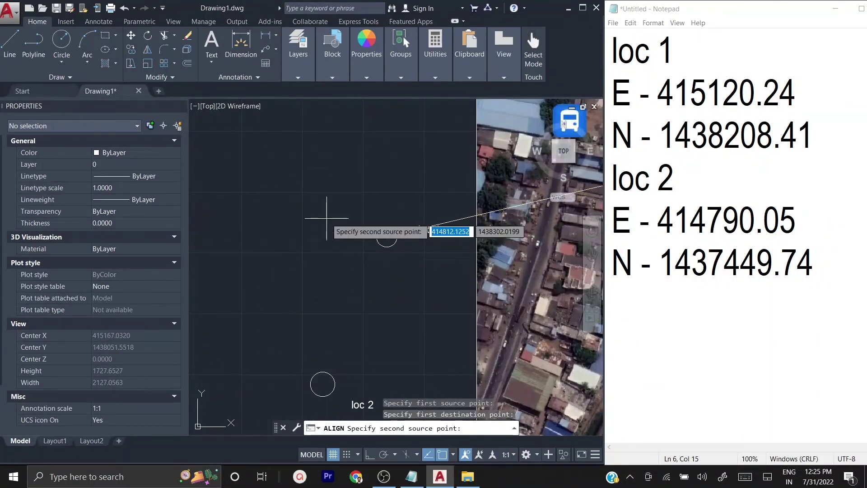
Set the loc 2 pin tip as second source and the loc 2 circle centre as destination.
{"action": "scroll", "coordinate": [326, 218], "scroll_direction": "down", "scroll_amount": 10}
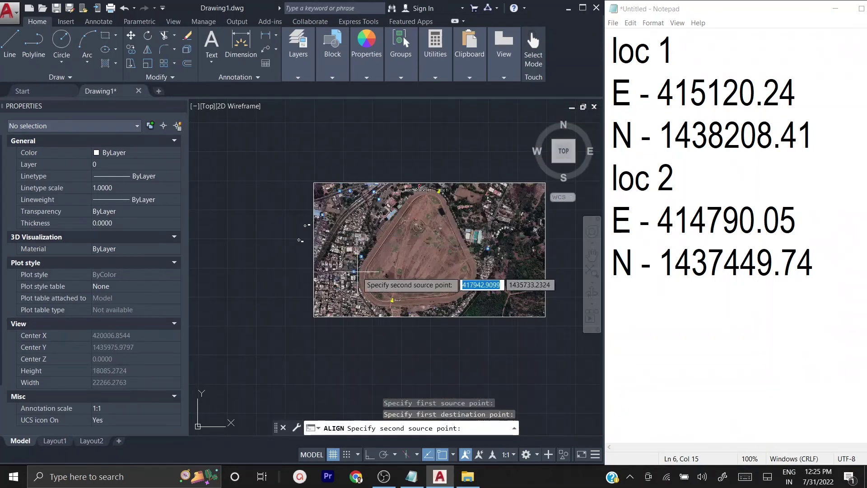
{"action": "scroll", "coordinate": [392, 300], "scroll_direction": "up", "scroll_amount": 10}
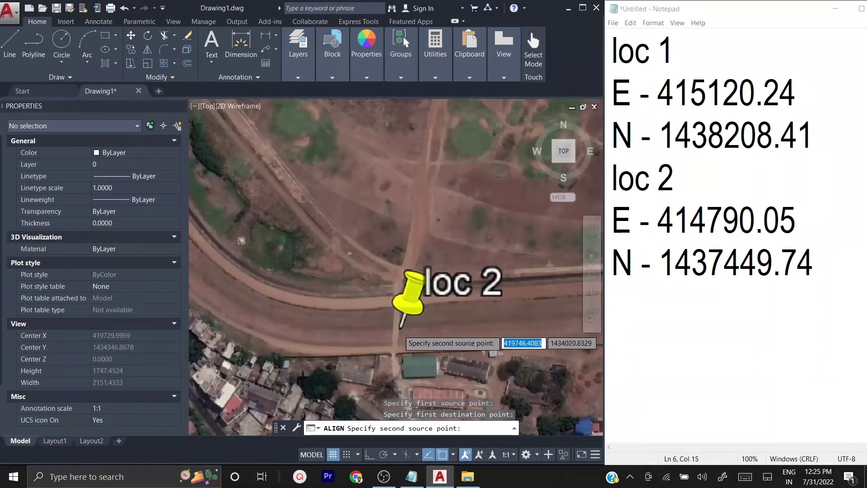
{"action": "scroll", "coordinate": [399, 329], "scroll_direction": "up", "scroll_amount": 5}
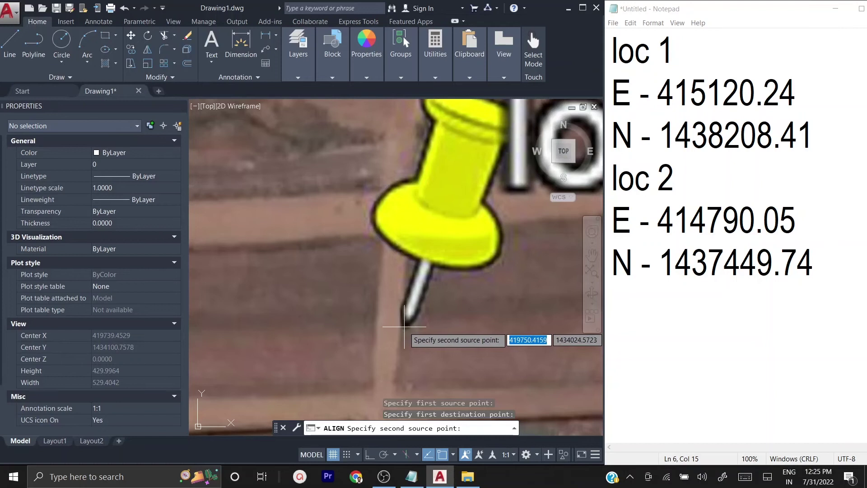
{"action": "left_click", "coordinate": [404, 326]}
{"action": "scroll", "coordinate": [405, 273], "scroll_direction": "down", "scroll_amount": 8}
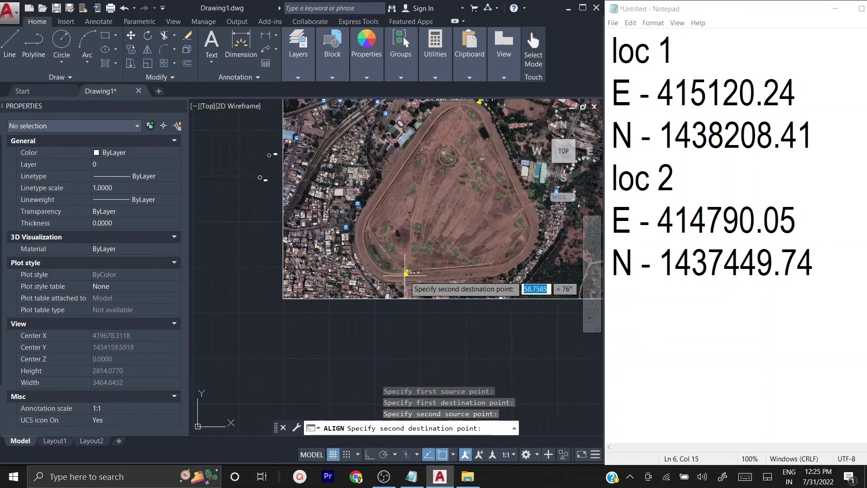
{"action": "scroll", "coordinate": [272, 219], "scroll_direction": "up", "scroll_amount": 5}
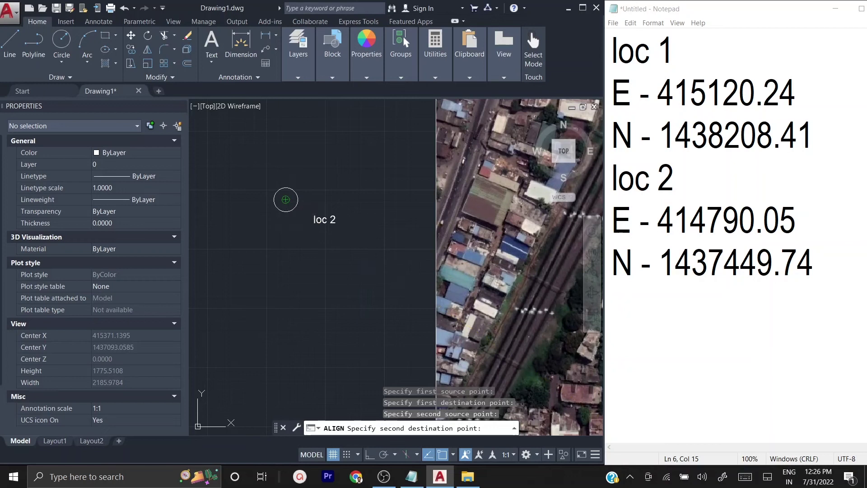
{"action": "left_click", "coordinate": [285, 199]}
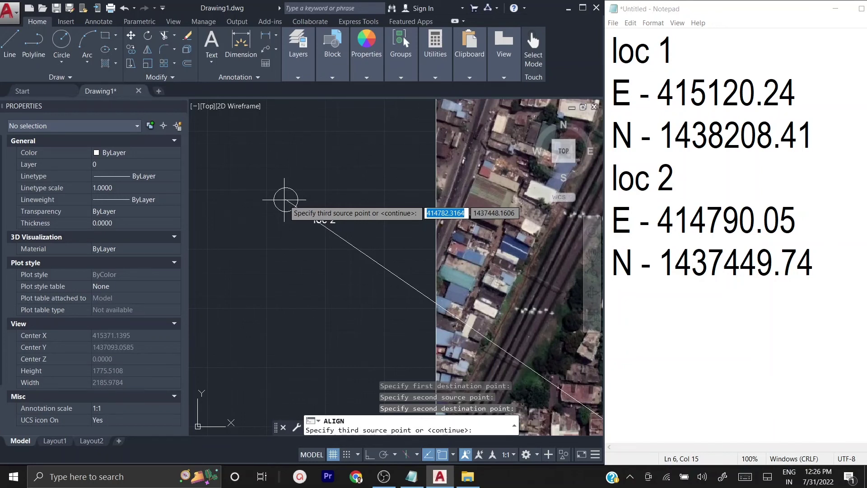
Skip the third point and answer Yes to scale the image to the alignment points.
{"action": "key", "text": "Return"}
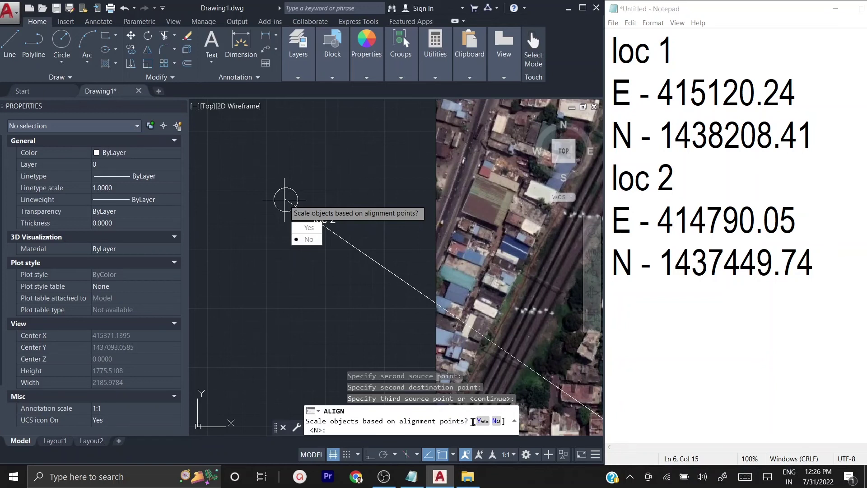
{"action": "type", "text": "yy"}
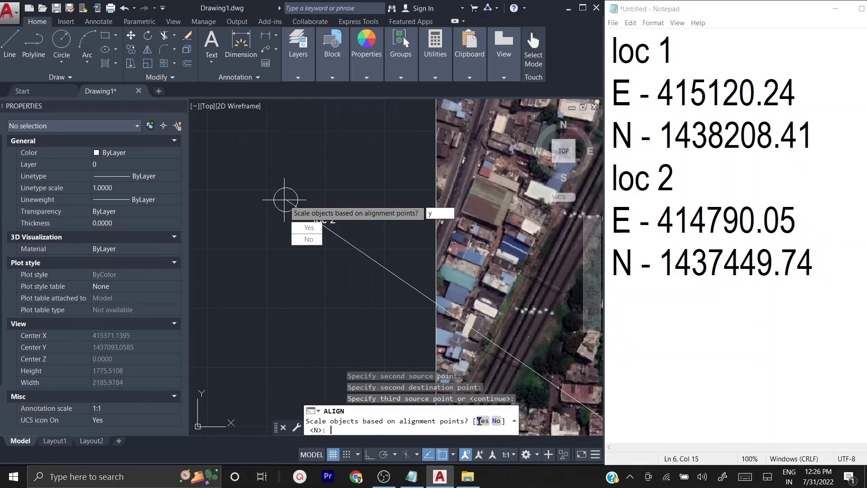
{"action": "key", "text": "Return"}
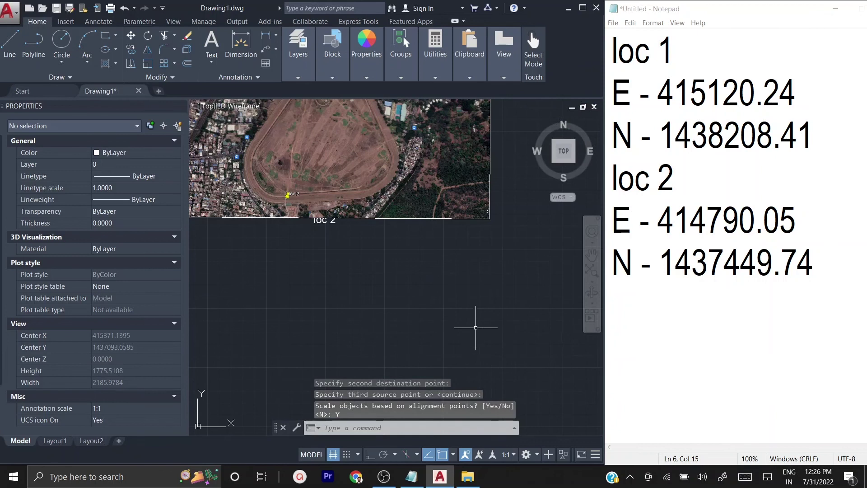
{"action": "scroll", "coordinate": [470, 356], "scroll_direction": "down", "scroll_amount": 2}
{"action": "scroll", "coordinate": [389, 202], "scroll_direction": "up", "scroll_amount": 3}
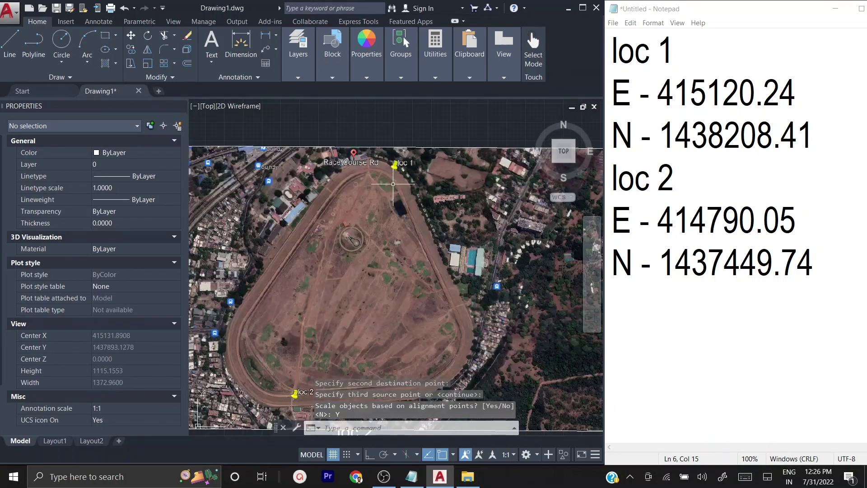
{"action": "scroll", "coordinate": [336, 170], "scroll_direction": "down", "scroll_amount": 1}
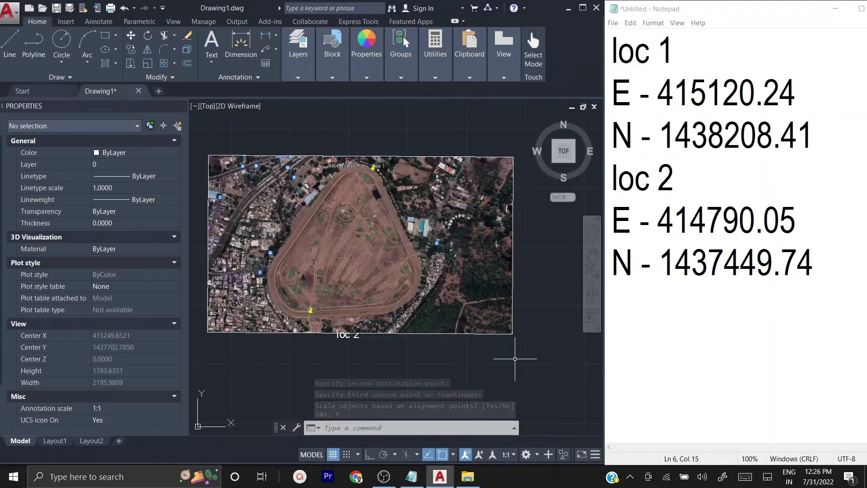
Window-select the satellite image and apply Draw Order > Send to Back.
{"action": "left_click", "coordinate": [531, 350]}
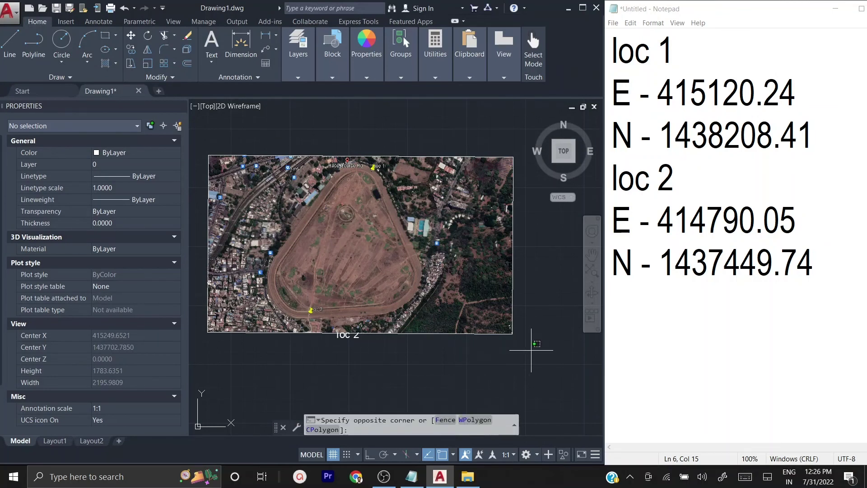
{"action": "left_click", "coordinate": [510, 307]}
{"action": "right_click", "coordinate": [512, 309]}
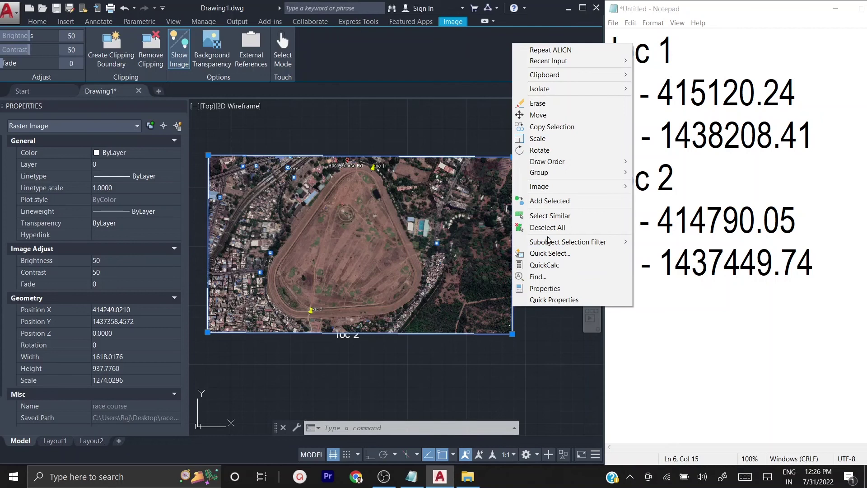
{"action": "mouse_move", "coordinate": [570, 250]}
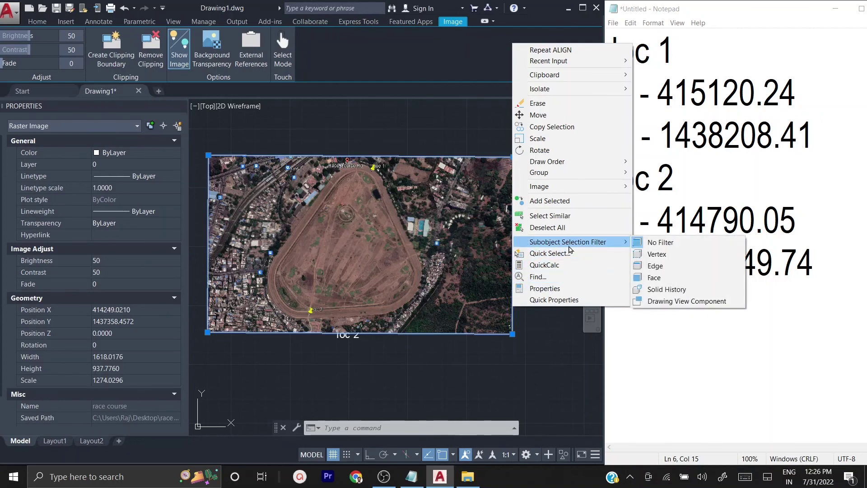
{"action": "mouse_move", "coordinate": [578, 163]}
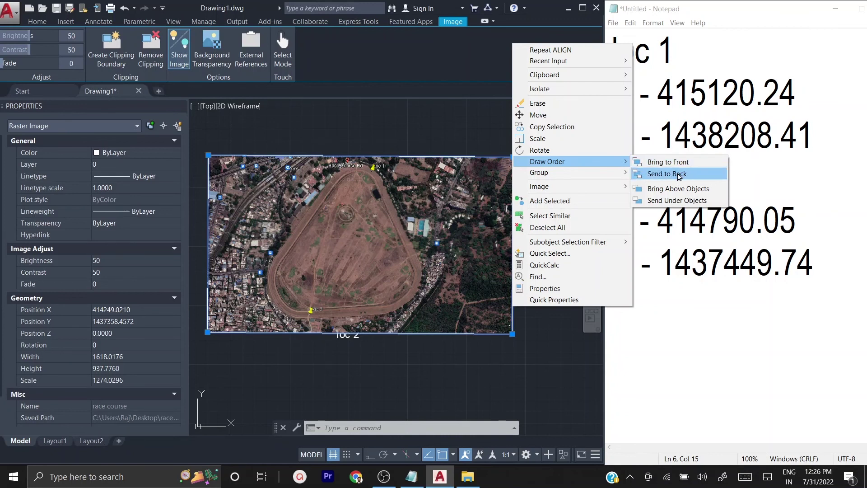
{"action": "left_click", "coordinate": [679, 175]}
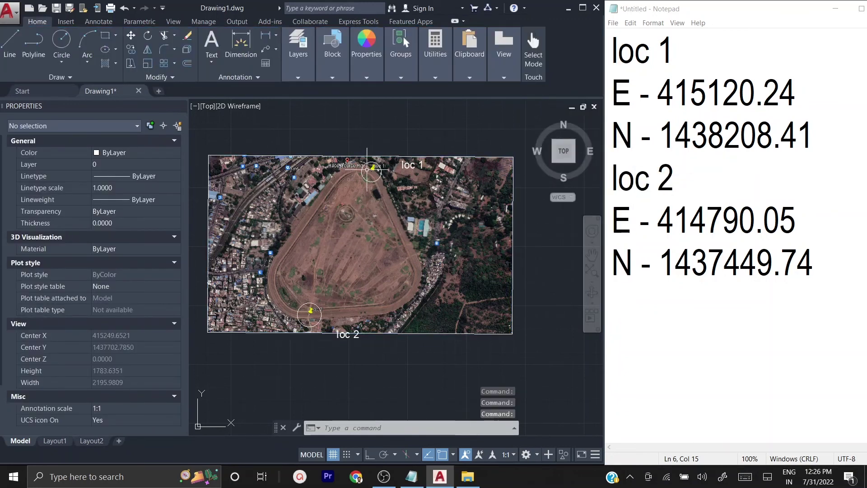
{"action": "scroll", "coordinate": [367, 172], "scroll_direction": "up", "scroll_amount": 3}
{"action": "left_click", "coordinate": [399, 200]}
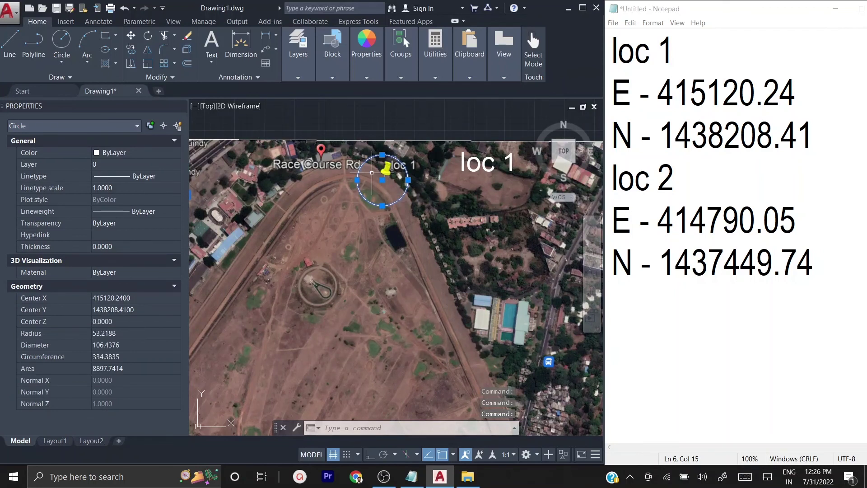
{"action": "scroll", "coordinate": [389, 170], "scroll_direction": "down", "scroll_amount": 5}
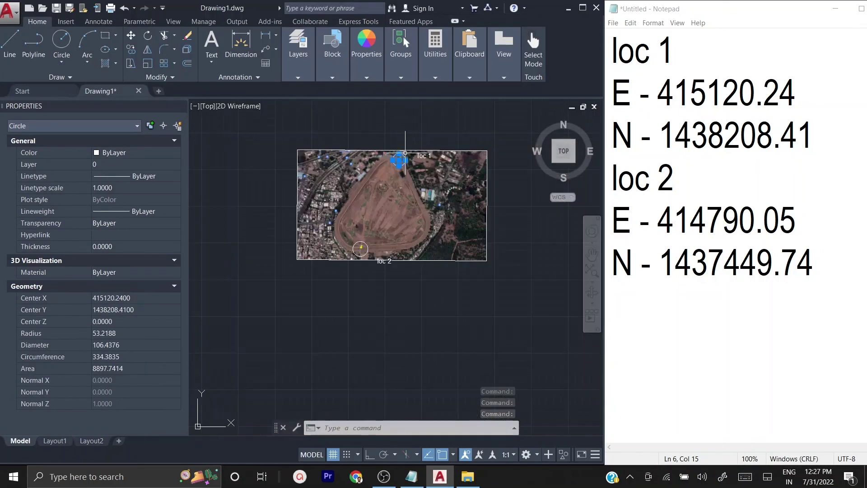
{"action": "scroll", "coordinate": [384, 235], "scroll_direction": "up", "scroll_amount": 5}
{"action": "left_click", "coordinate": [384, 235]}
{"action": "scroll", "coordinate": [343, 264], "scroll_direction": "down", "scroll_amount": 4}
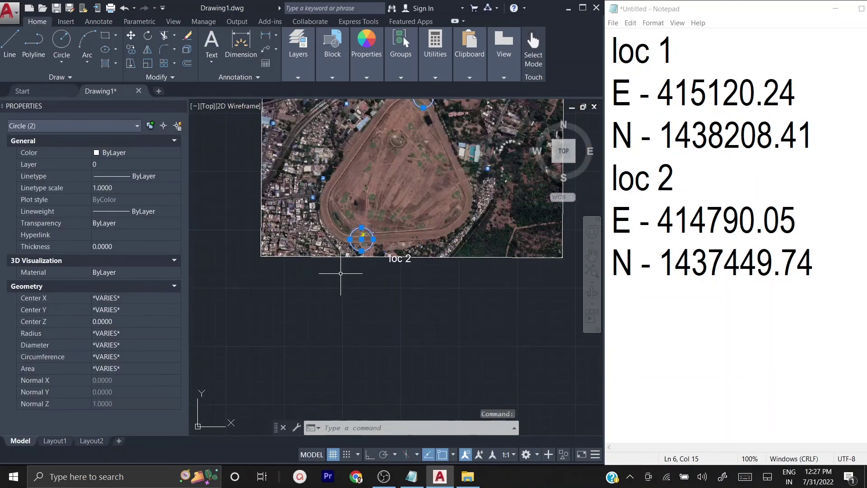
{"action": "key", "text": "Escape"}
{"action": "key", "text": "Escape"}
{"action": "middle_click_drag", "start_coordinate": [398, 324], "coordinate": [385, 364]}
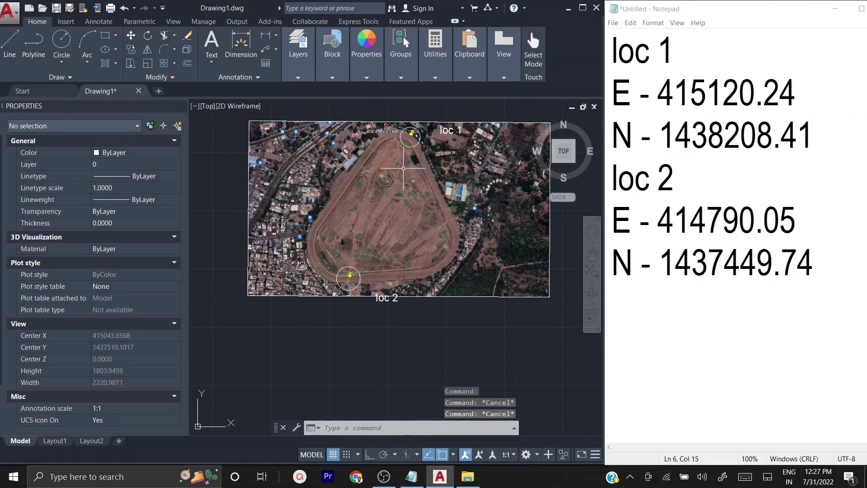